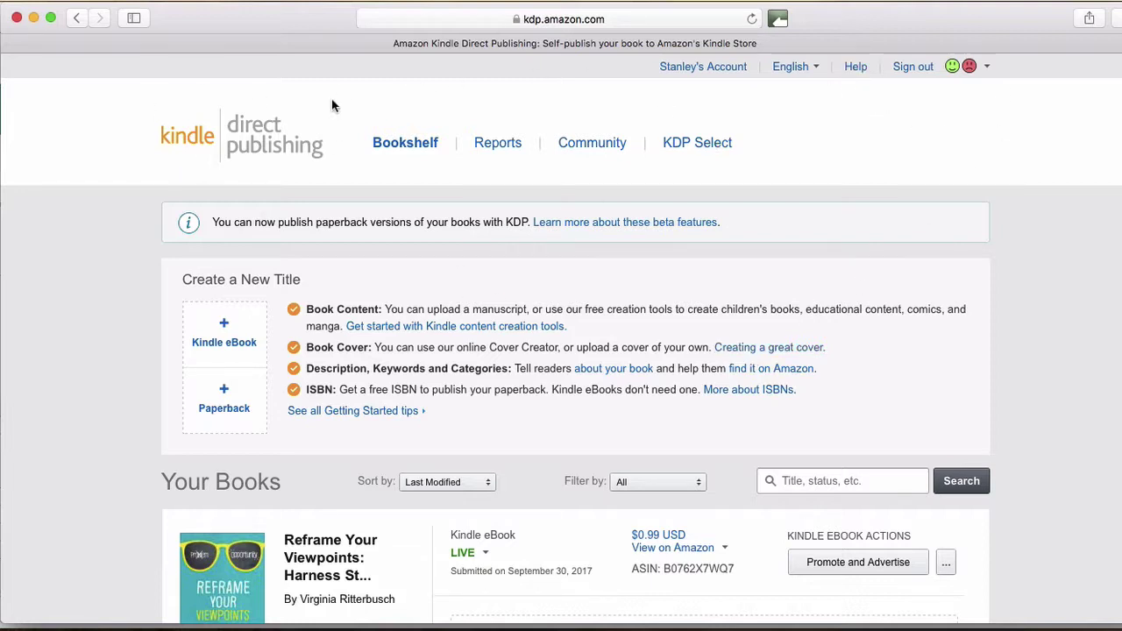
# Open the KDP help pages and go to the Contact Us form.
pyautogui.click(854, 68)
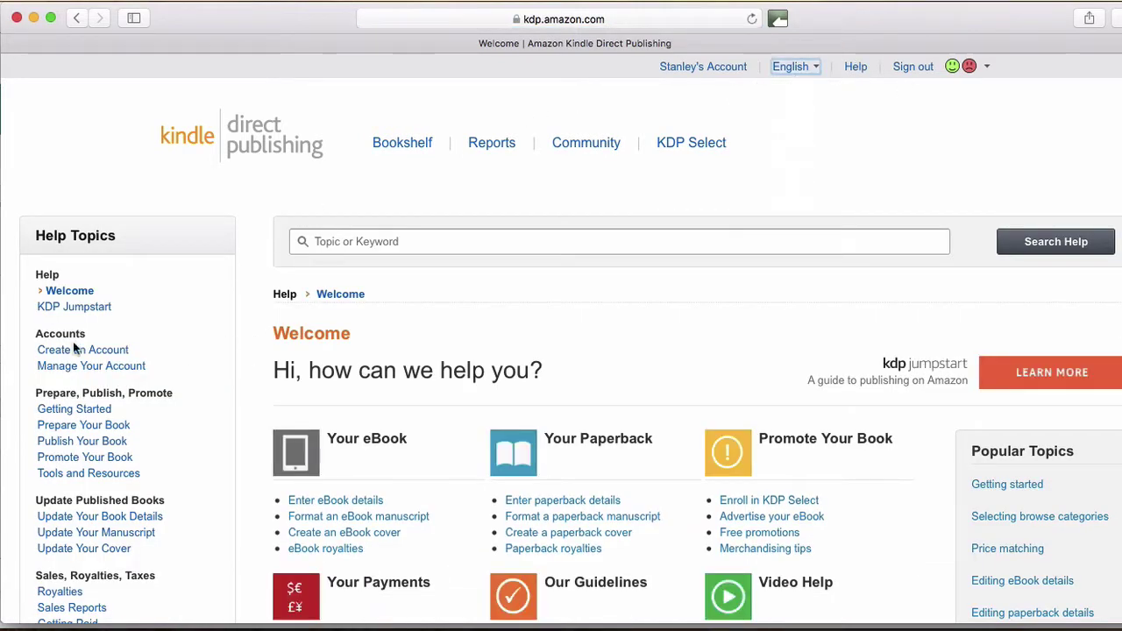
pyautogui.scroll(-3, 188, 526)
pyautogui.scroll(-4, 195, 499)
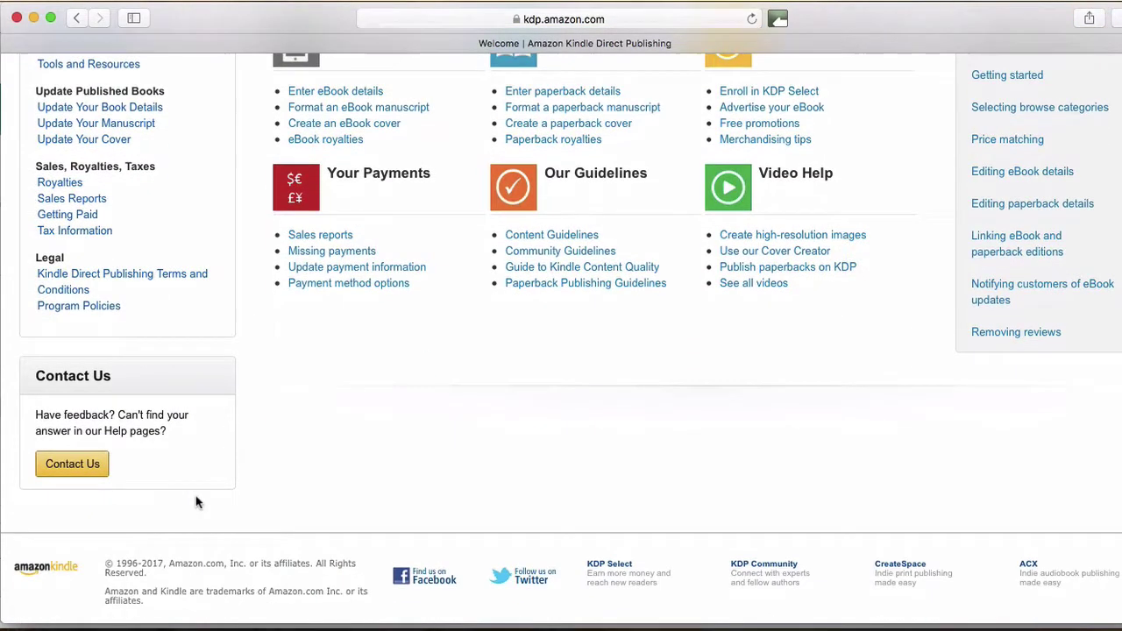
pyautogui.click(72, 463)
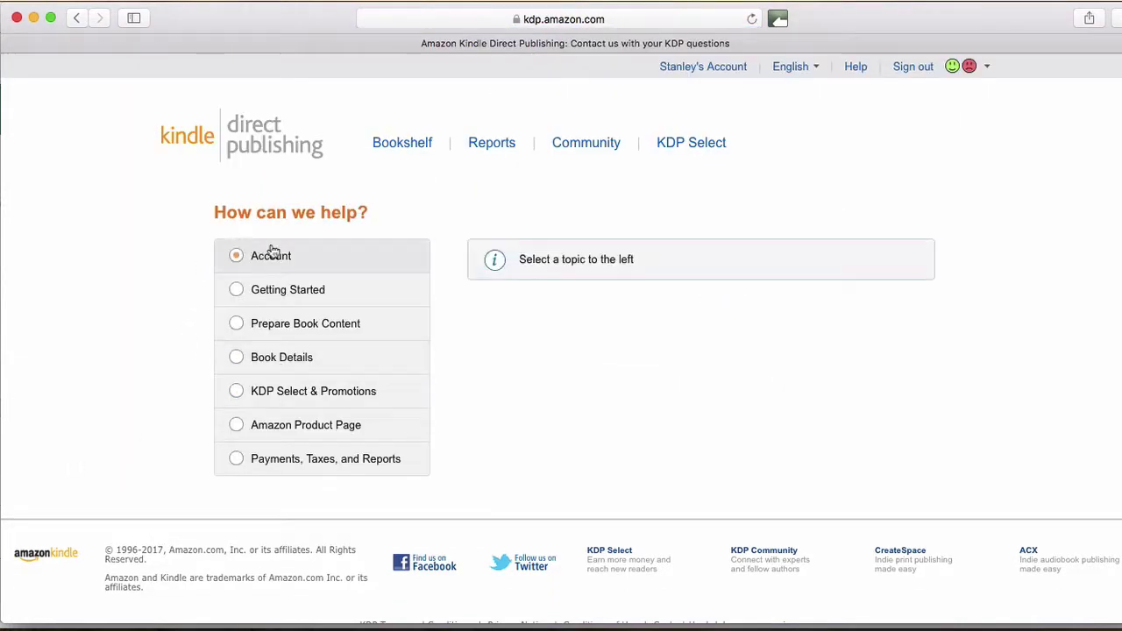
# Choose Book Details as the help topic and Categories And Keywords as its subtopic.
pyautogui.click(246, 330)
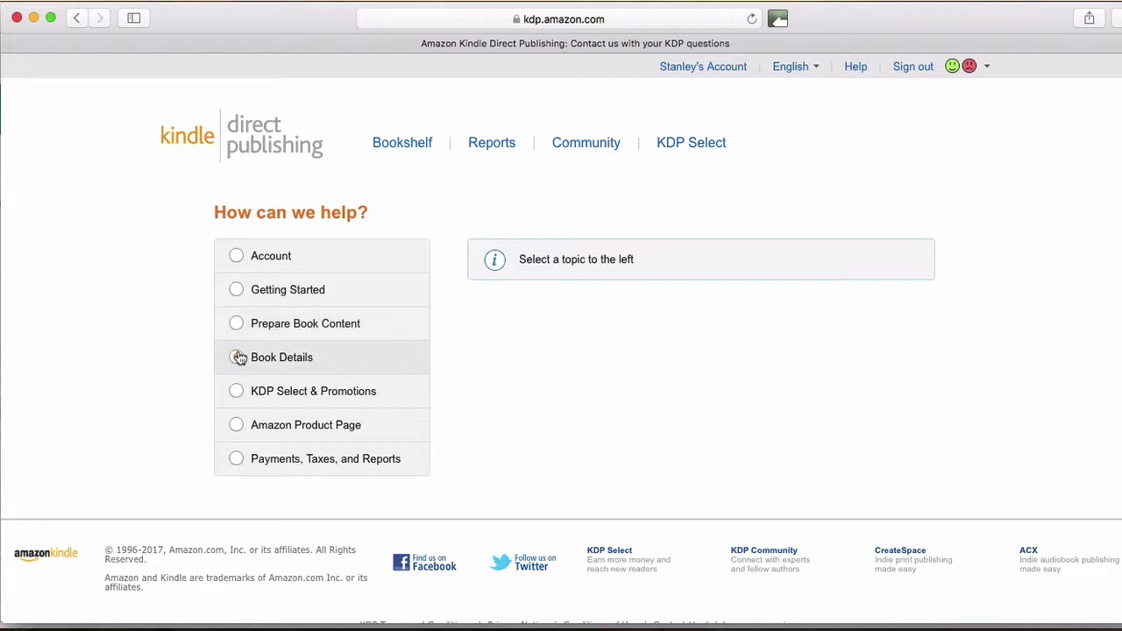
pyautogui.click(239, 358)
pyautogui.scroll(-3, 146, 400)
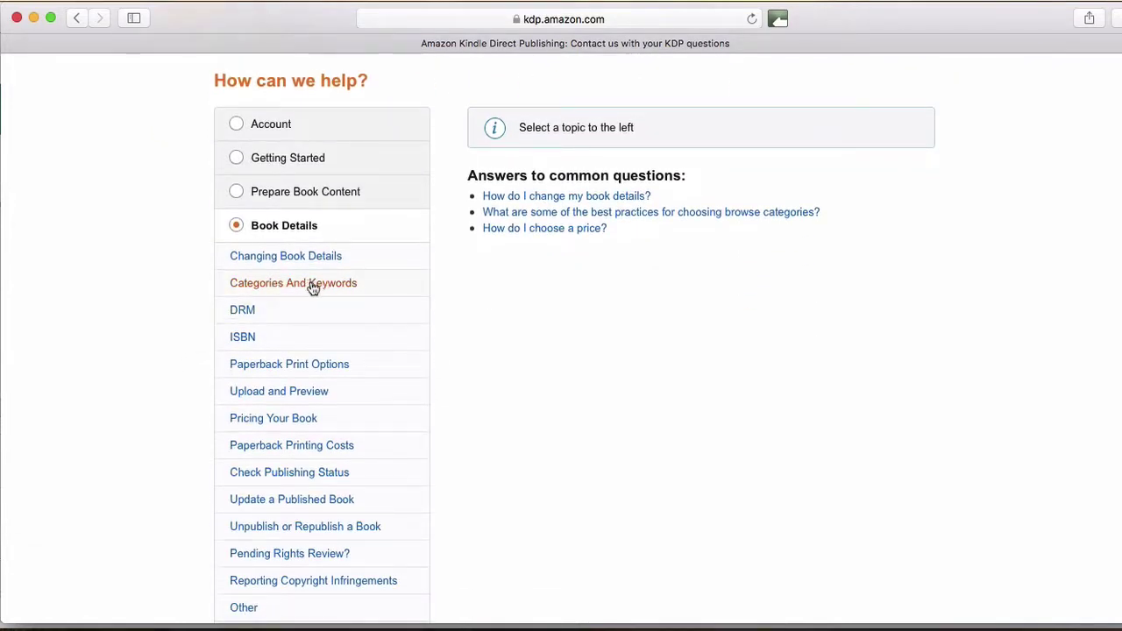
pyautogui.click(286, 284)
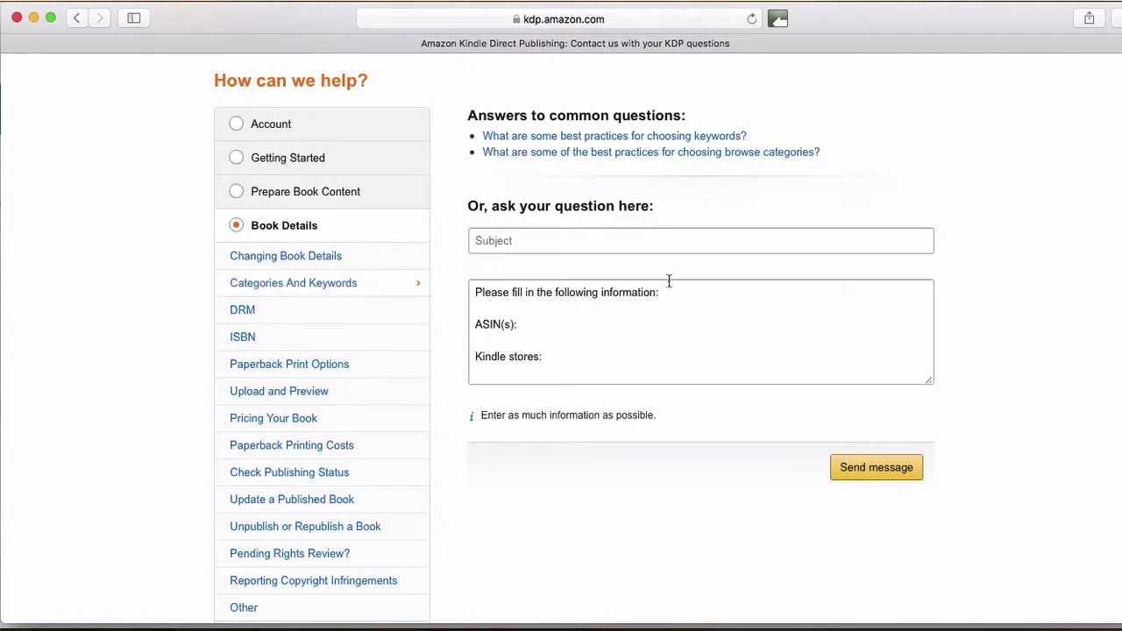
# Enter "Please update my book categories" as the subject of the question to KDP support.
pyautogui.scroll(-2, 545, 236)
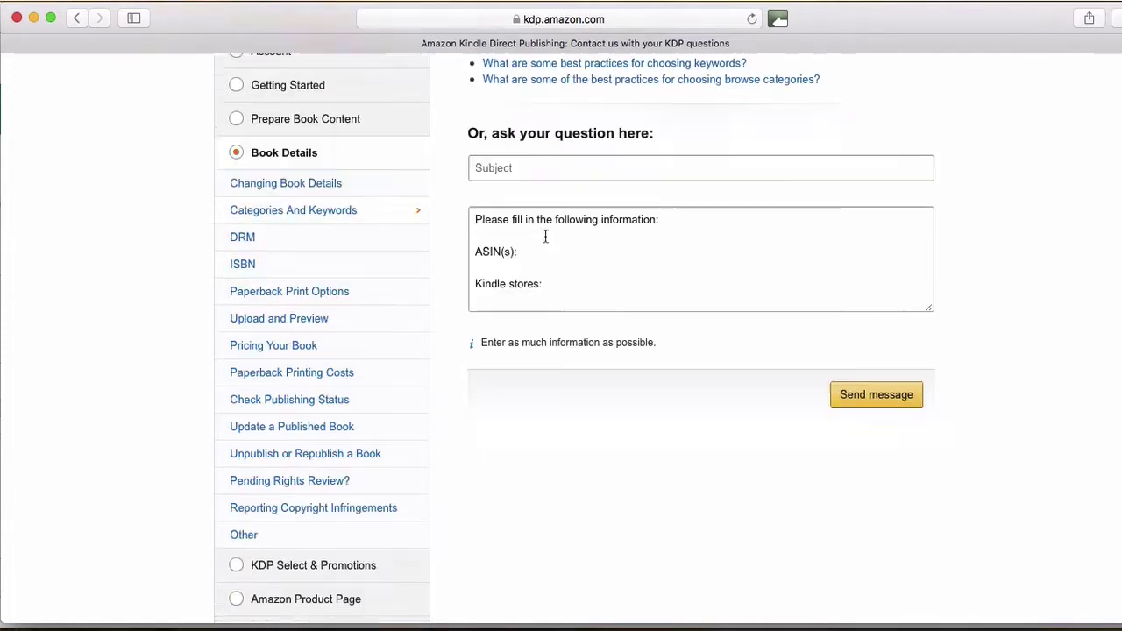
pyautogui.scroll(4, 544, 235)
pyautogui.scroll(-3, 544, 235)
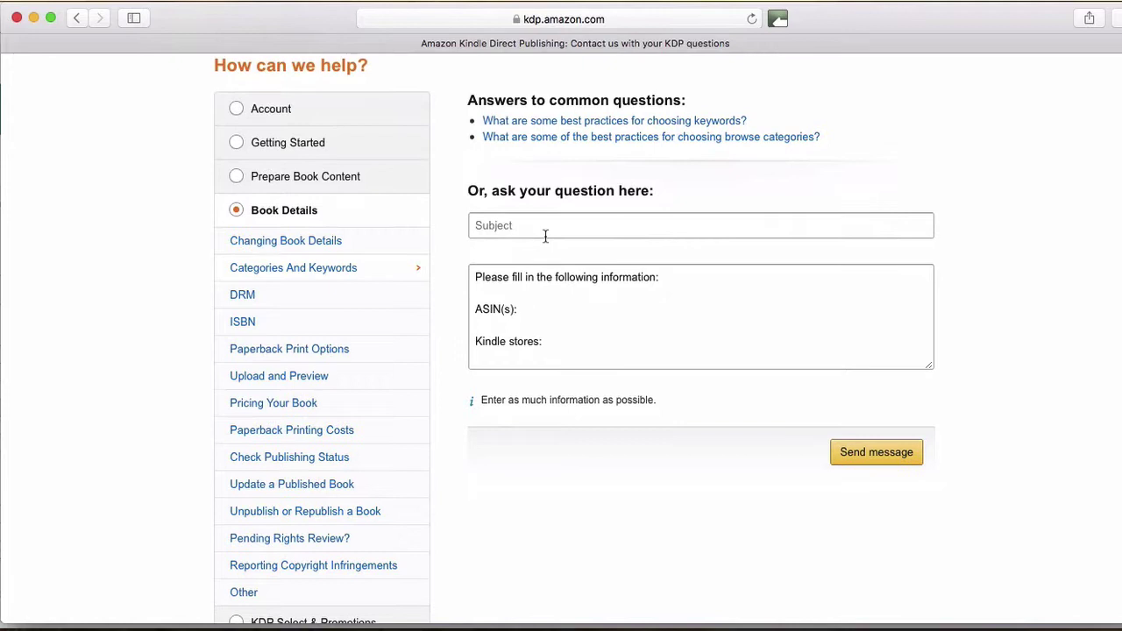
pyautogui.scroll(1, 545, 234)
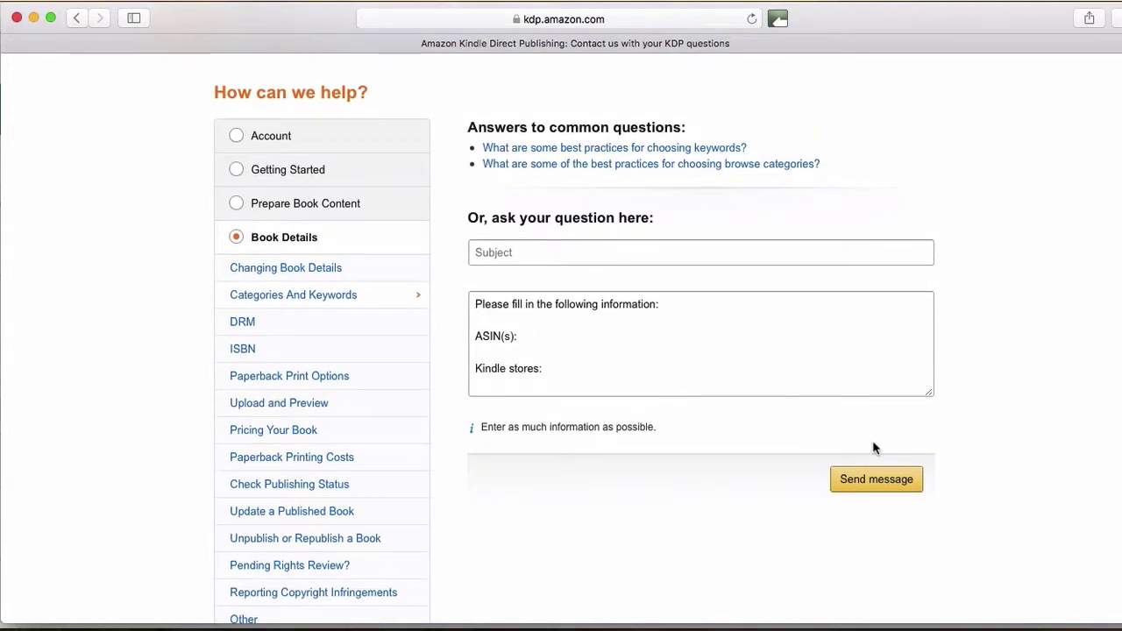
pyautogui.click(516, 251)
pyautogui.write('Pleas')
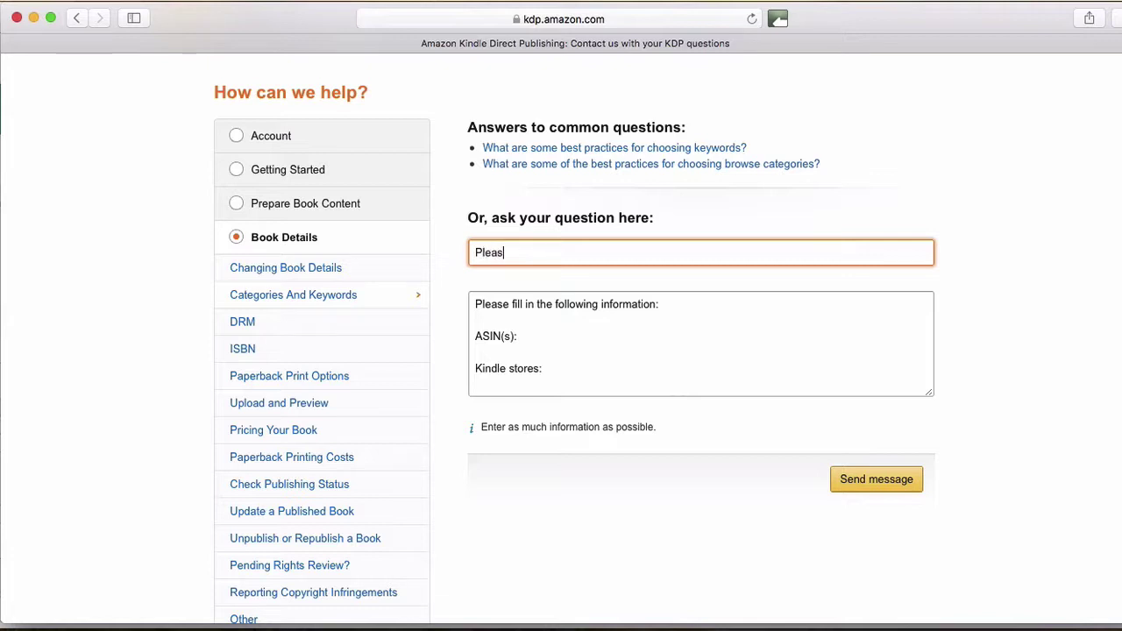
pyautogui.write('e update my book categories')
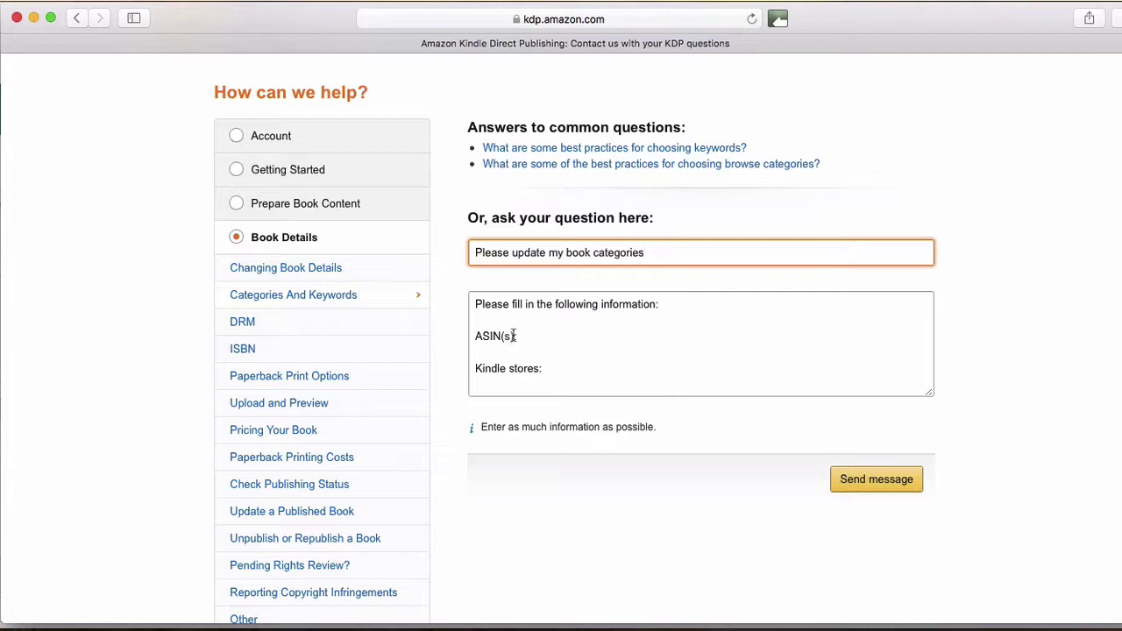
# Read through the message template's fields for Kindle stores, search keywords, age and grade ranges, and category paths.
pyautogui.scroll(-2, 520, 341)
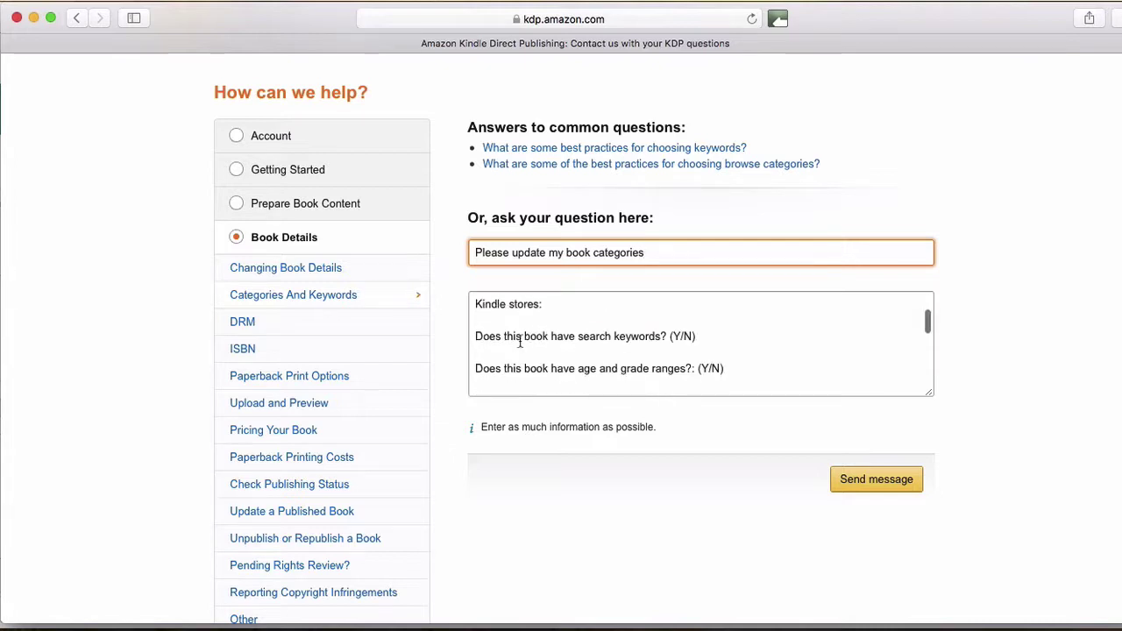
pyautogui.click(564, 304)
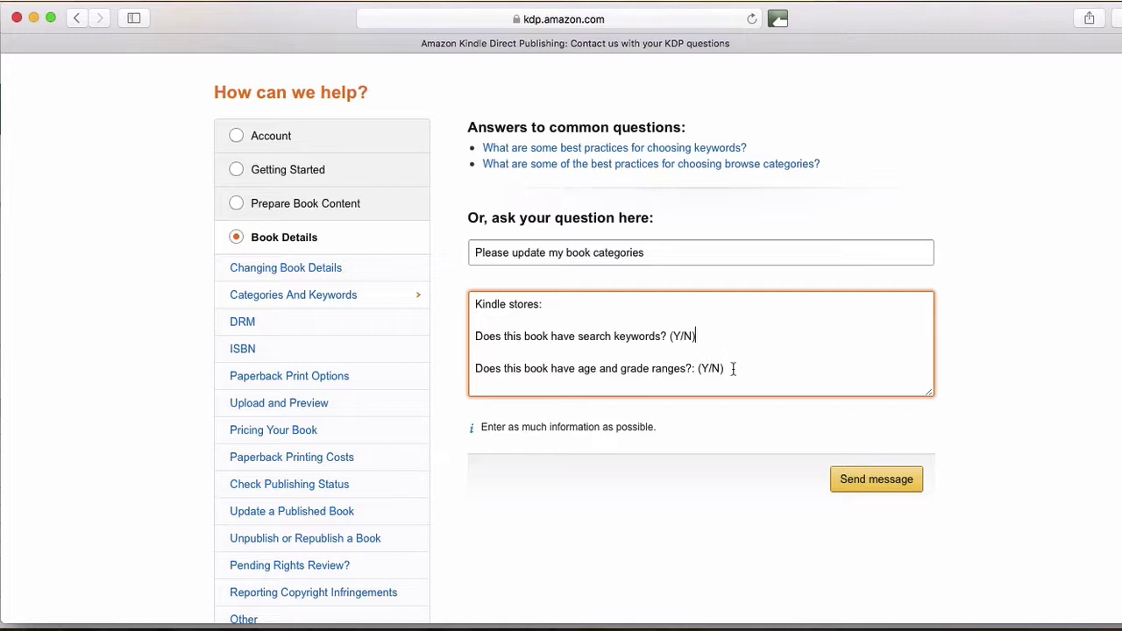
pyautogui.scroll(-3, 732, 368)
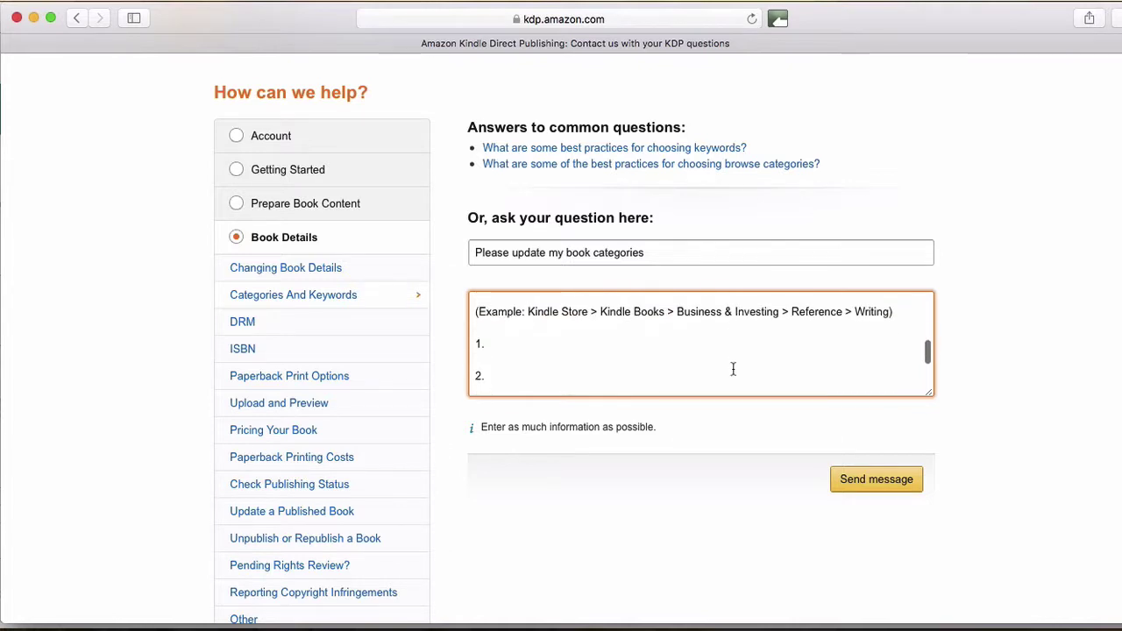
pyautogui.scroll(2, 733, 368)
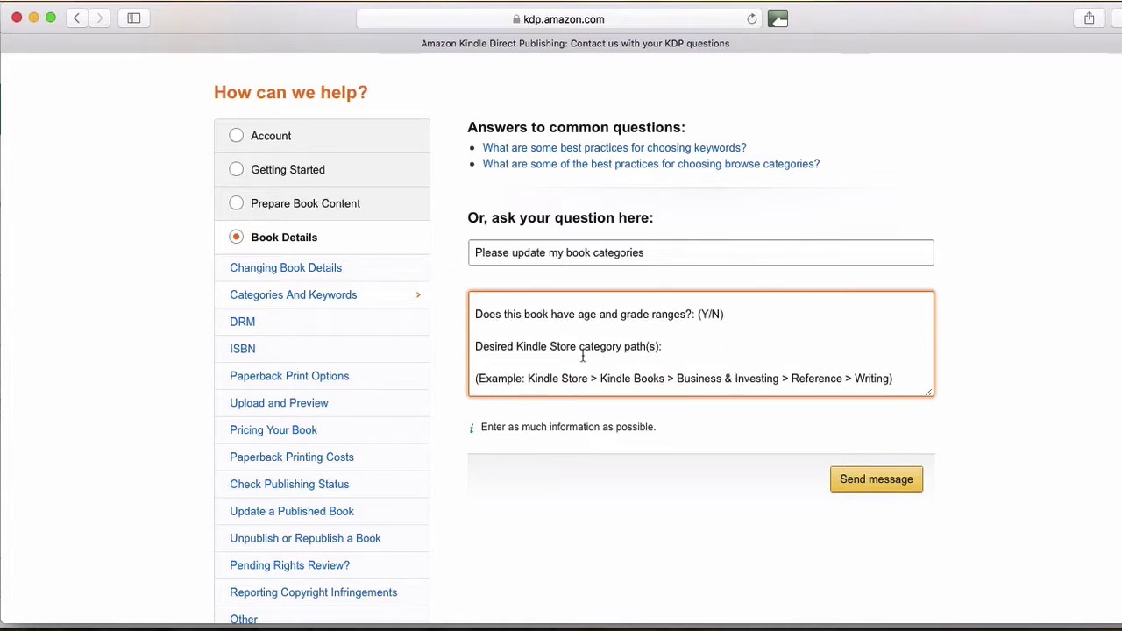
pyautogui.scroll(-3, 583, 354)
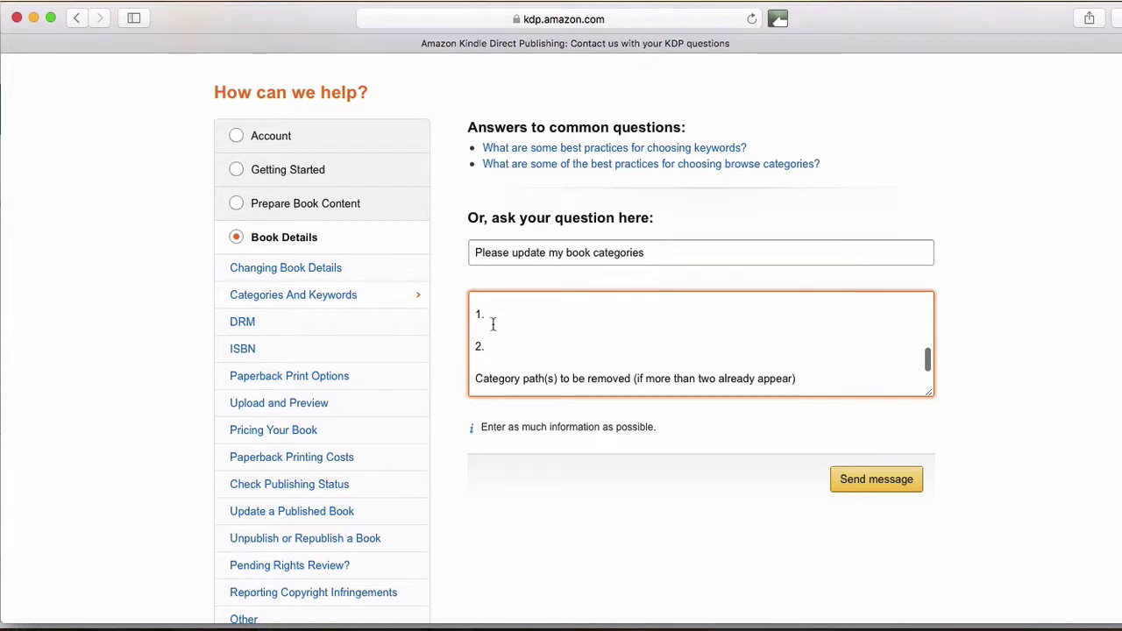
pyautogui.scroll(4, 492, 324)
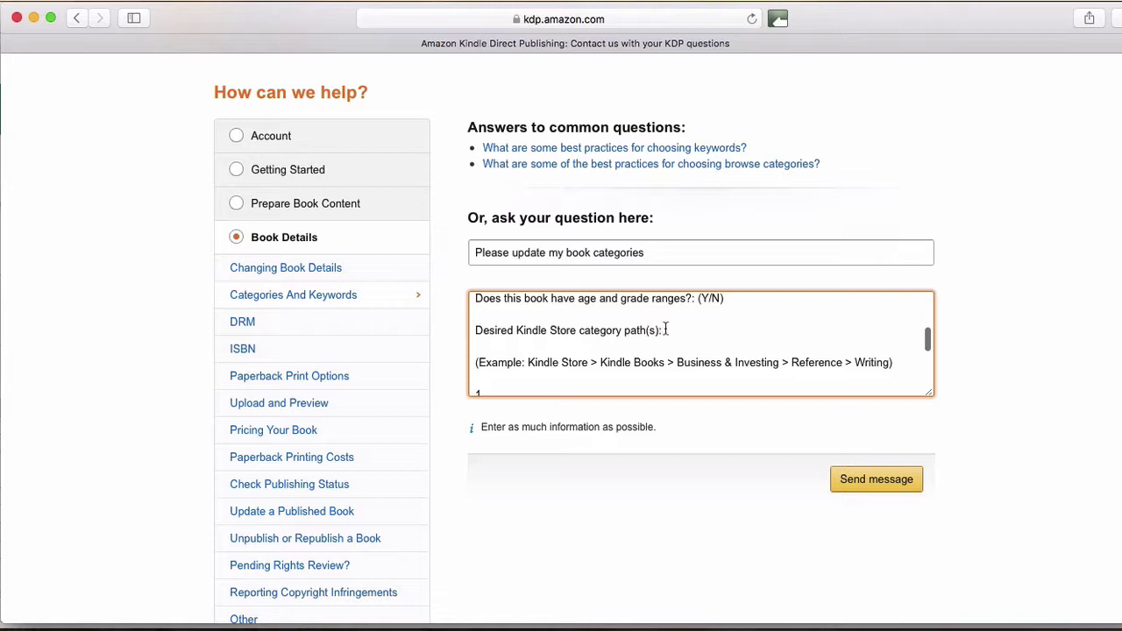
# Examine the message template's numbered sections for desired Kindle Store category paths and for category paths that should be removed.
pyautogui.moveTo(663, 329); pyautogui.dragTo(469, 323)
pyautogui.scroll(-2, 544, 370)
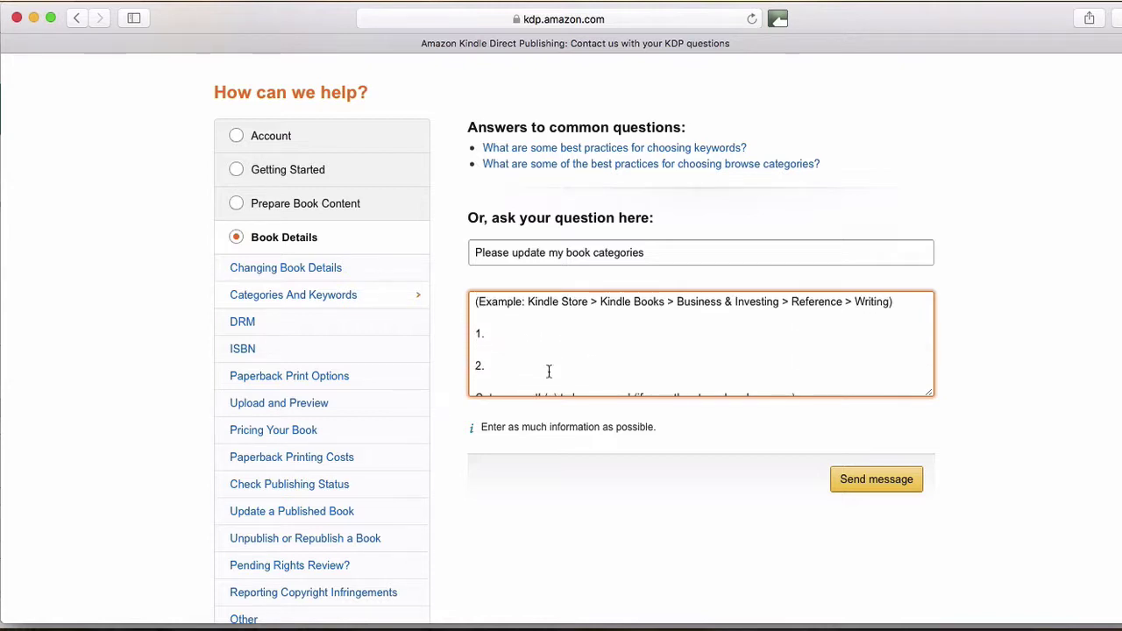
pyautogui.scroll(-3, 548, 371)
pyautogui.scroll(1, 549, 371)
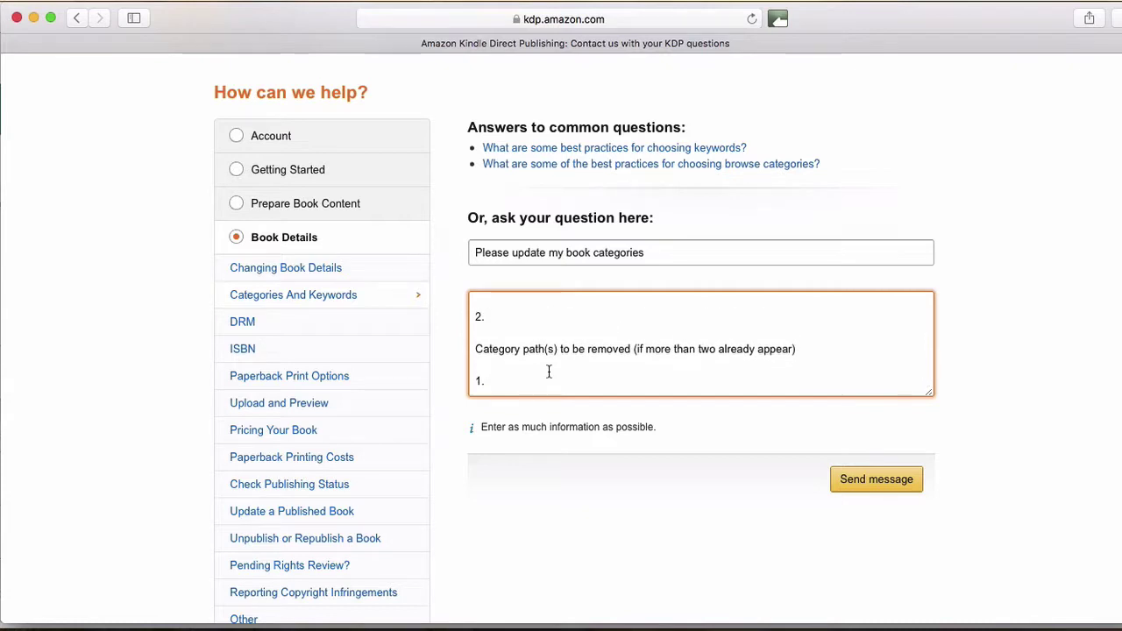
pyautogui.scroll(-2, 549, 372)
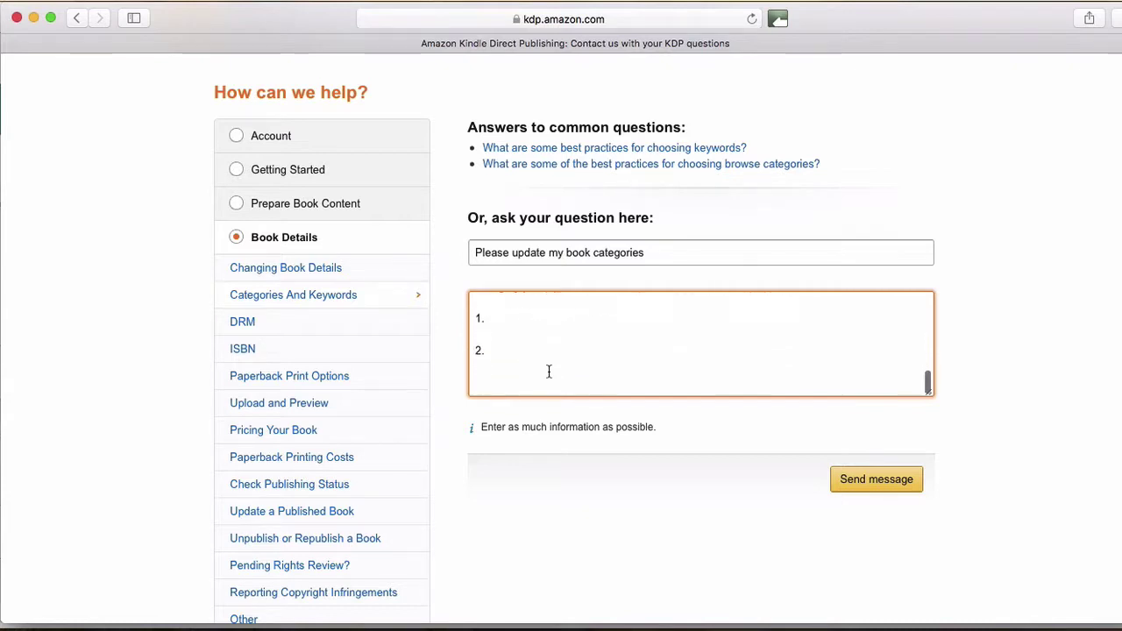
pyautogui.scroll(1, 549, 371)
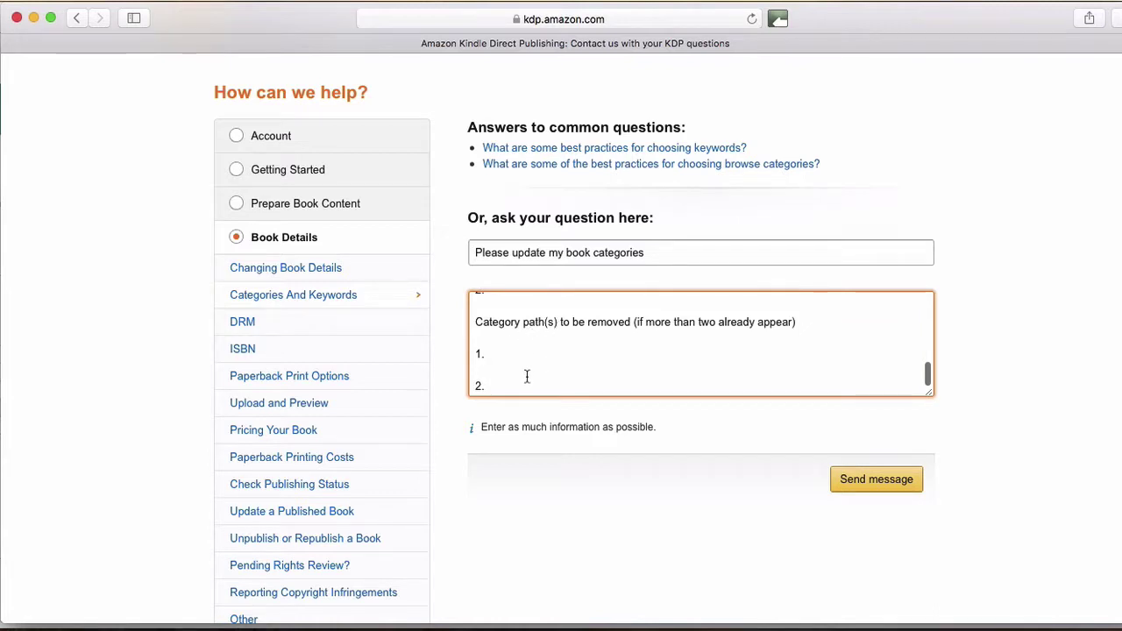
pyautogui.scroll(-1, 556, 380)
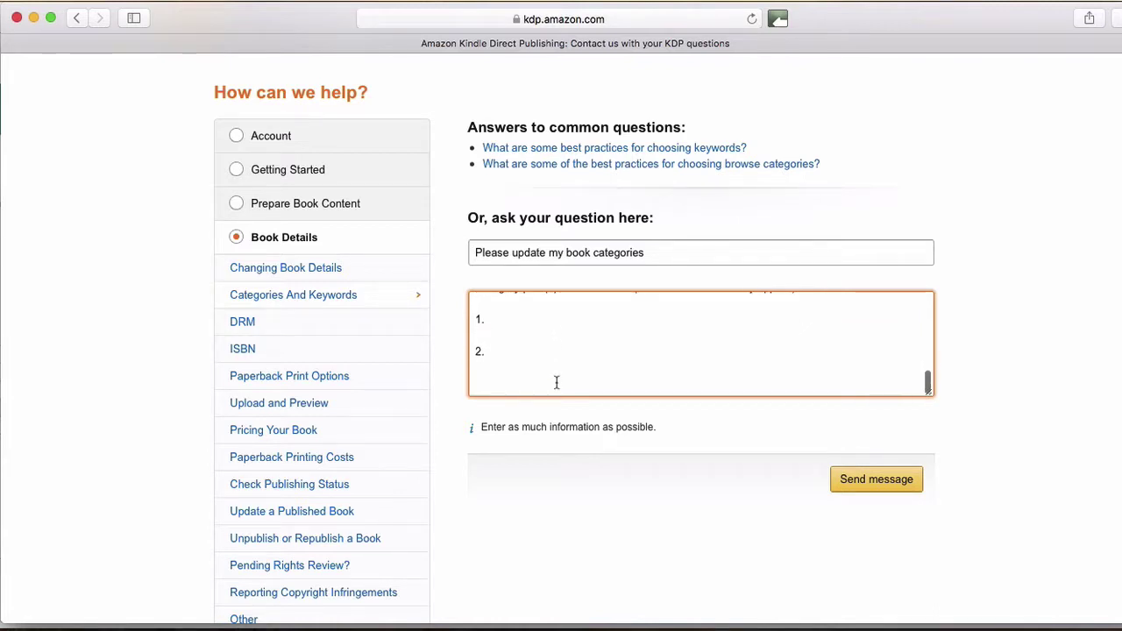
pyautogui.scroll(5, 556, 382)
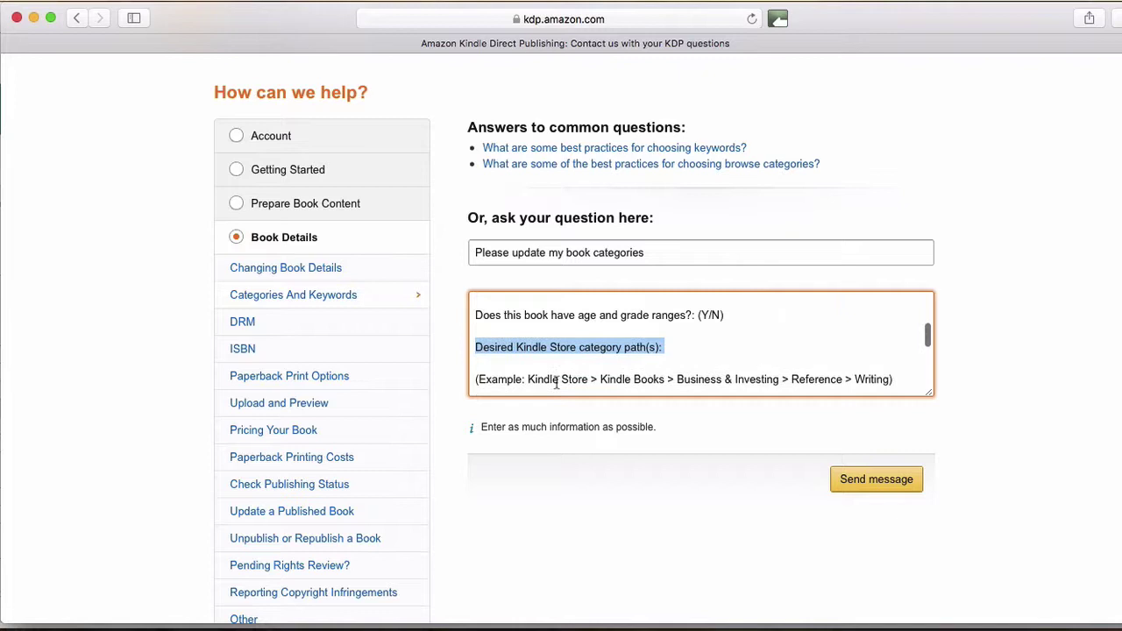
pyautogui.scroll(-3, 556, 382)
pyautogui.scroll(-2, 556, 383)
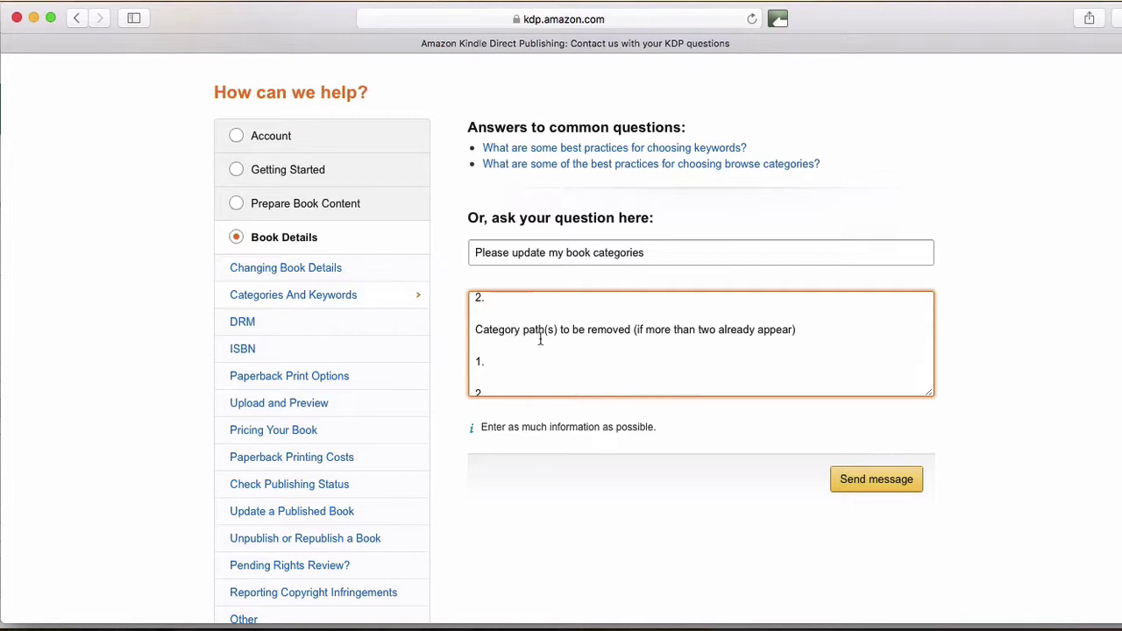
pyautogui.scroll(2, 540, 339)
pyautogui.scroll(-2, 540, 340)
pyautogui.scroll(2, 540, 339)
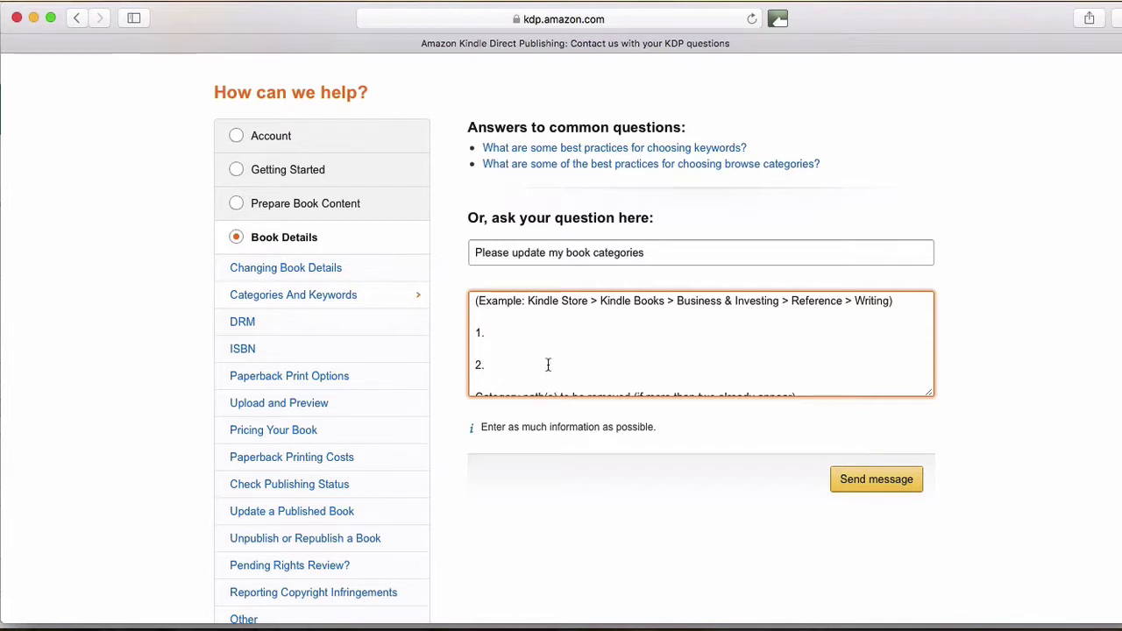
pyautogui.scroll(-2, 511, 365)
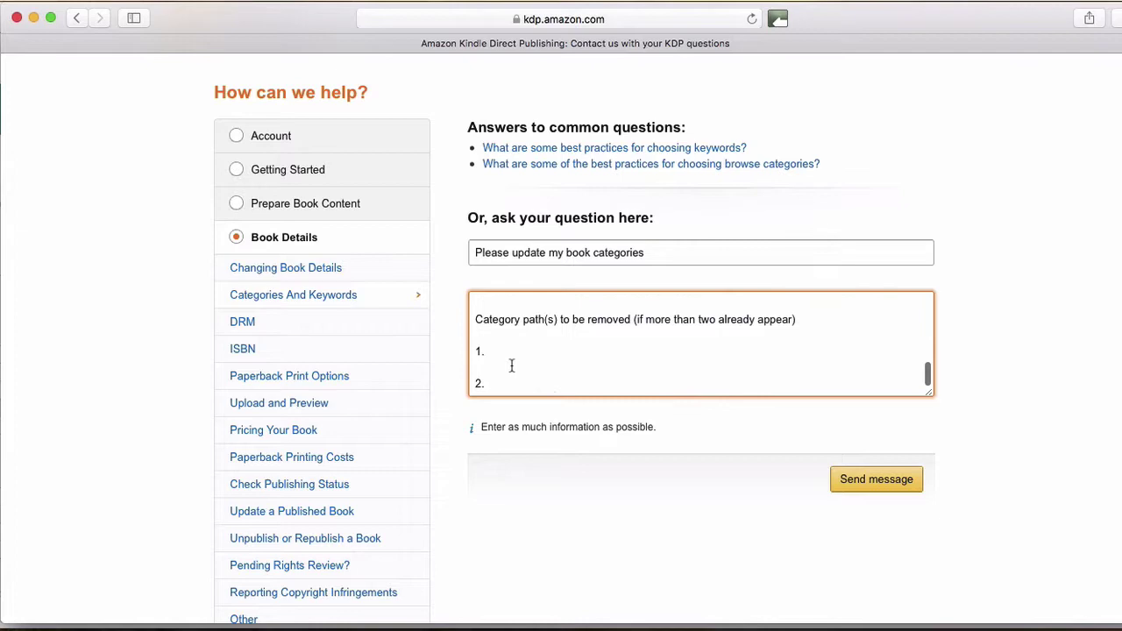
# Switch to Chrome and review the Reframe Your Viewpoints categories spreadsheet, including its full category paths and prepared KDP message text.
pyautogui.moveTo(200, 627)
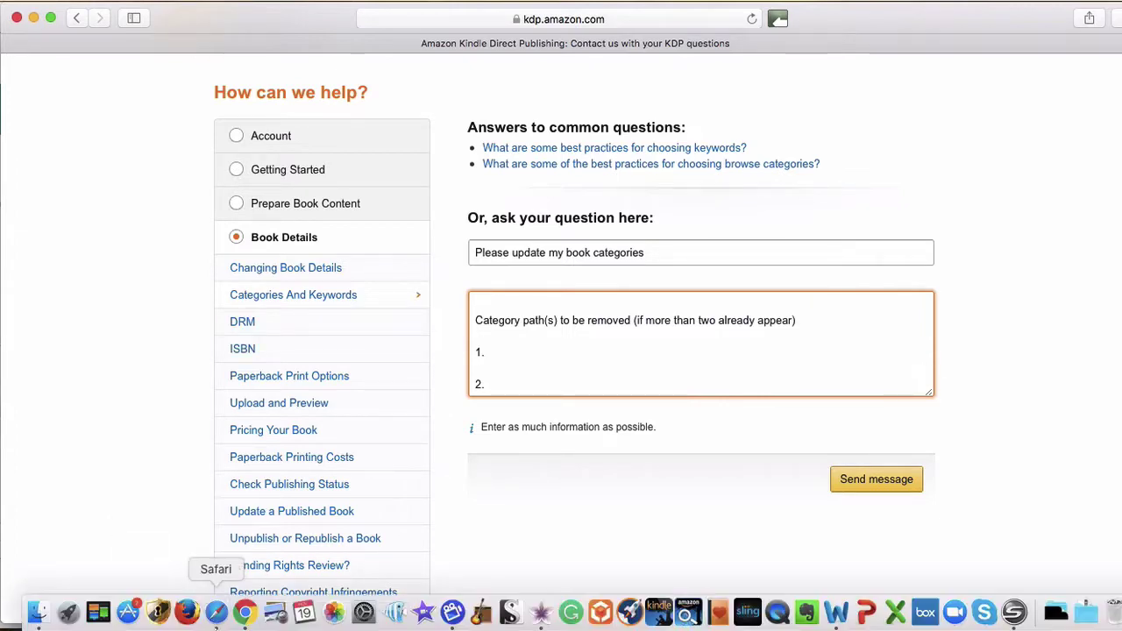
pyautogui.click(246, 613)
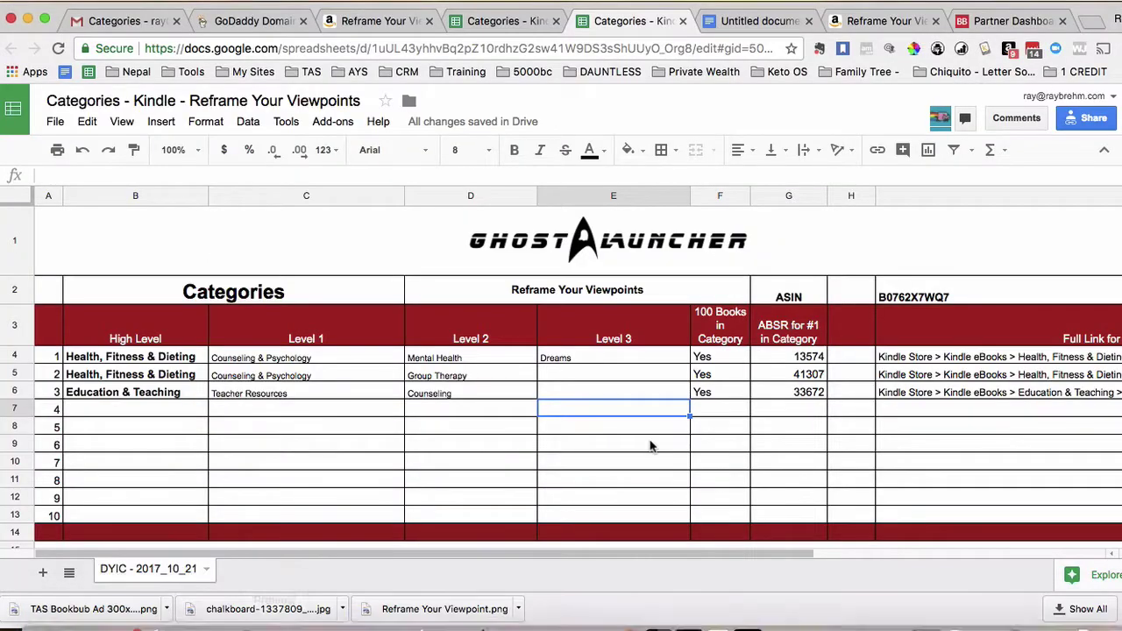
pyautogui.hscroll(6, 651, 447)
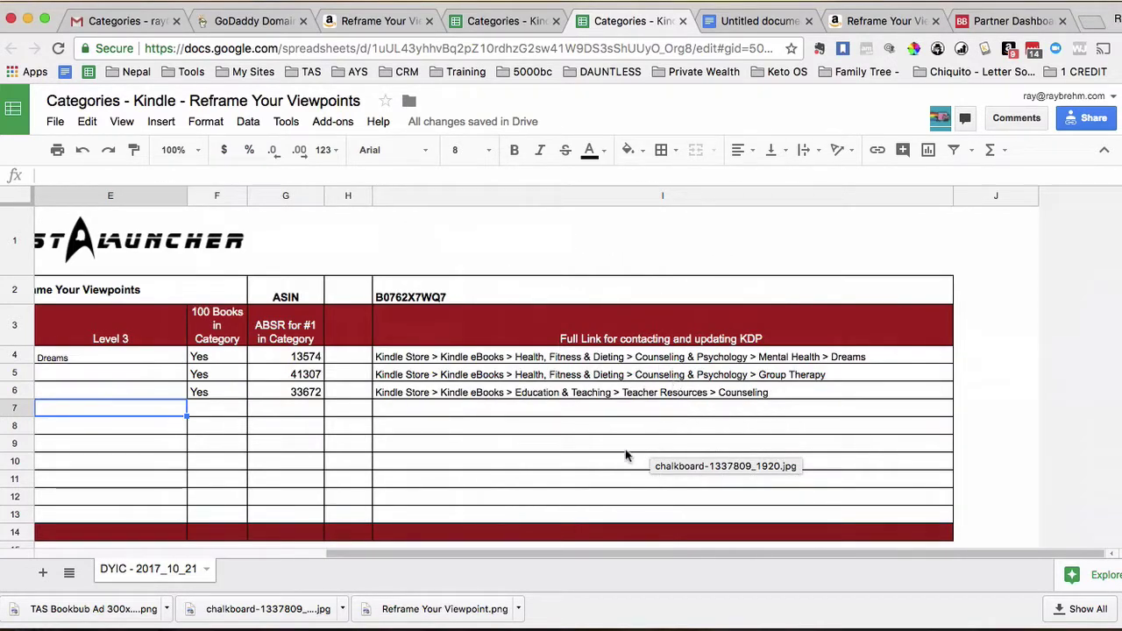
pyautogui.scroll(-10, 625, 455)
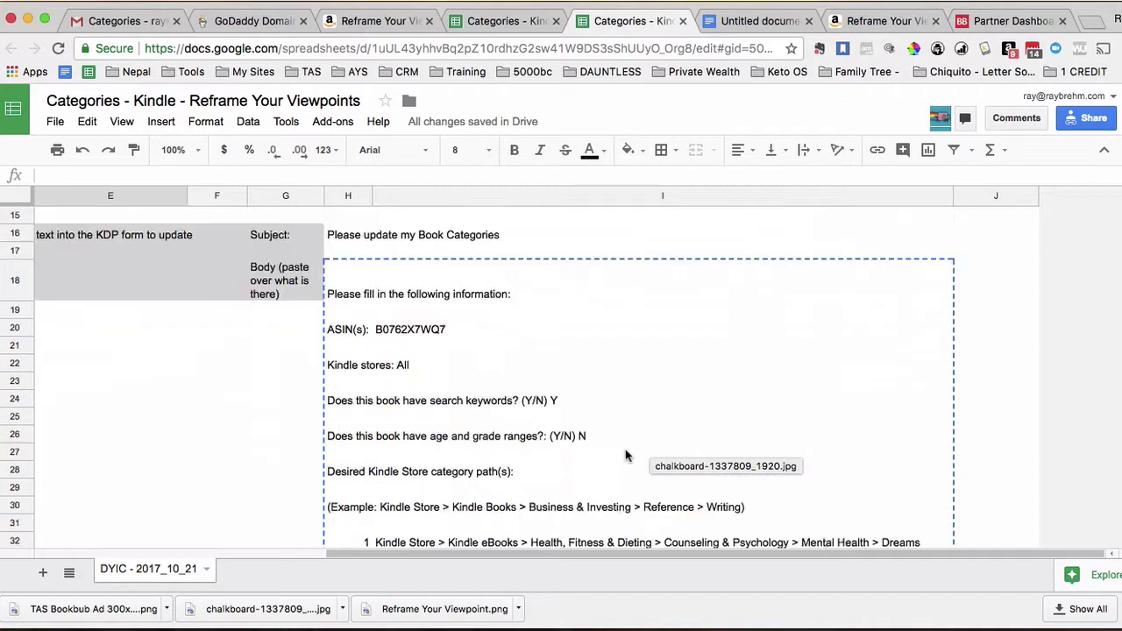
pyautogui.scroll(-10, 625, 455)
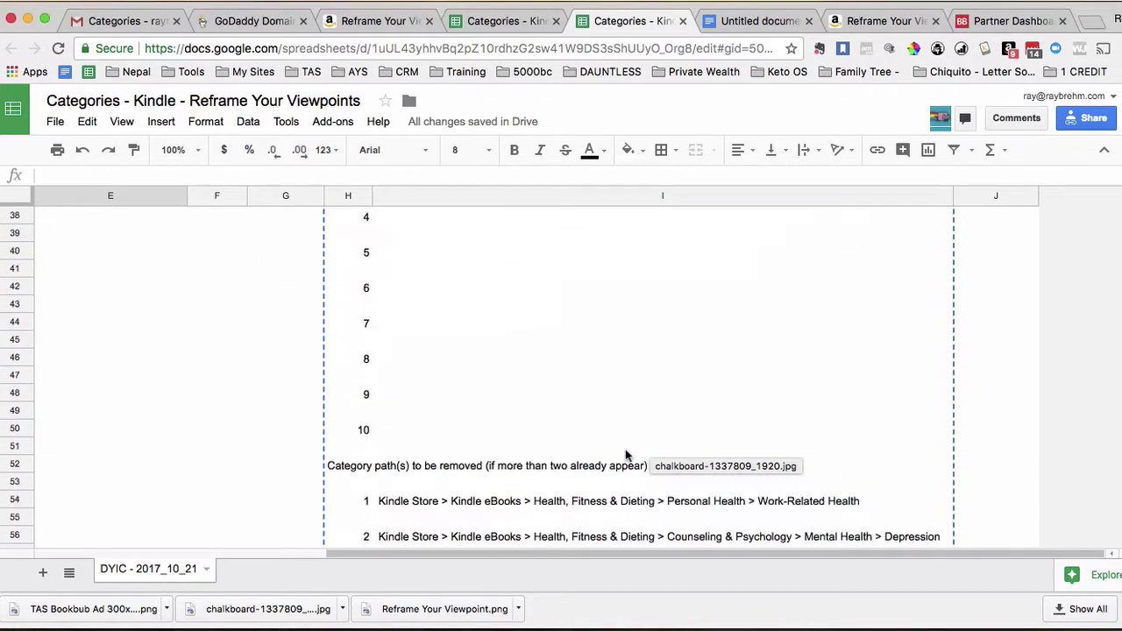
pyautogui.scroll(-3, 625, 455)
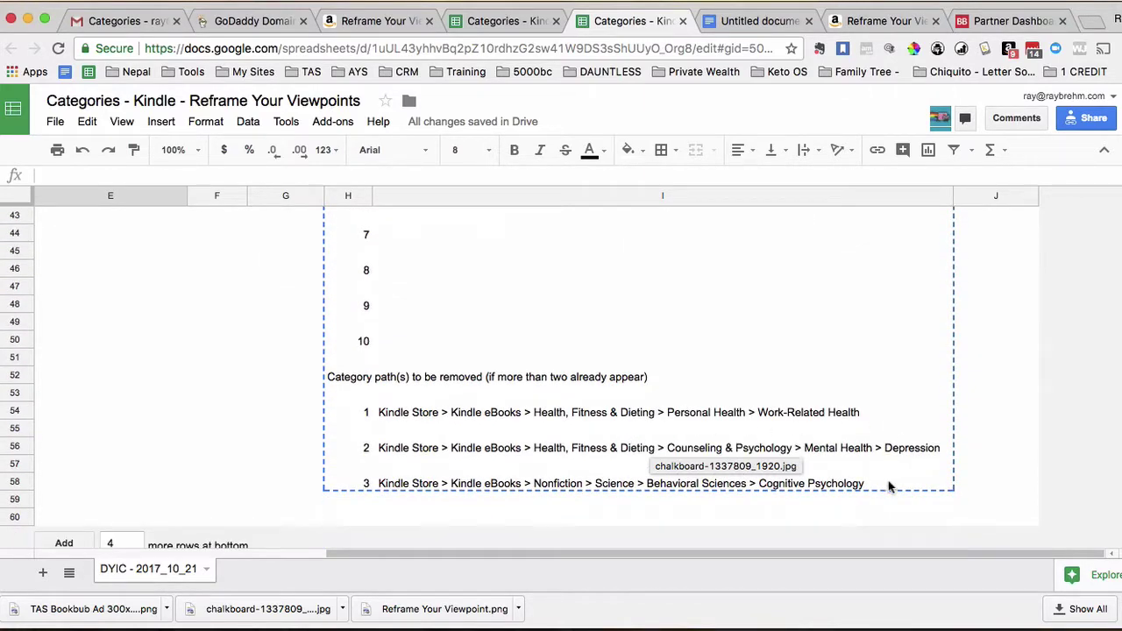
pyautogui.scroll(6, 593, 338)
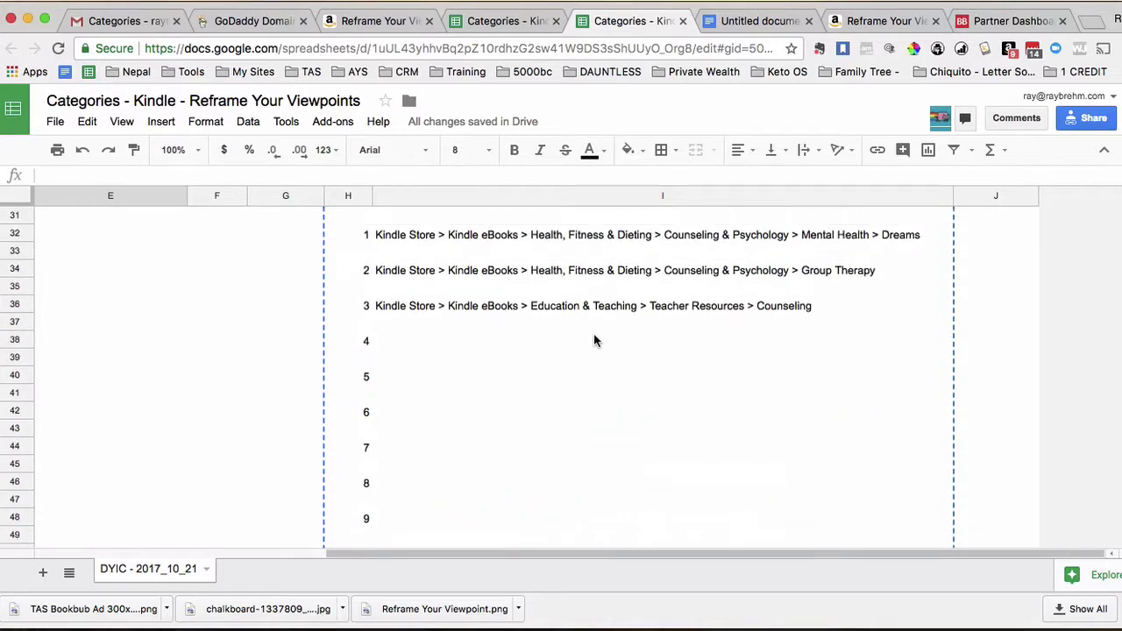
pyautogui.scroll(10, 594, 339)
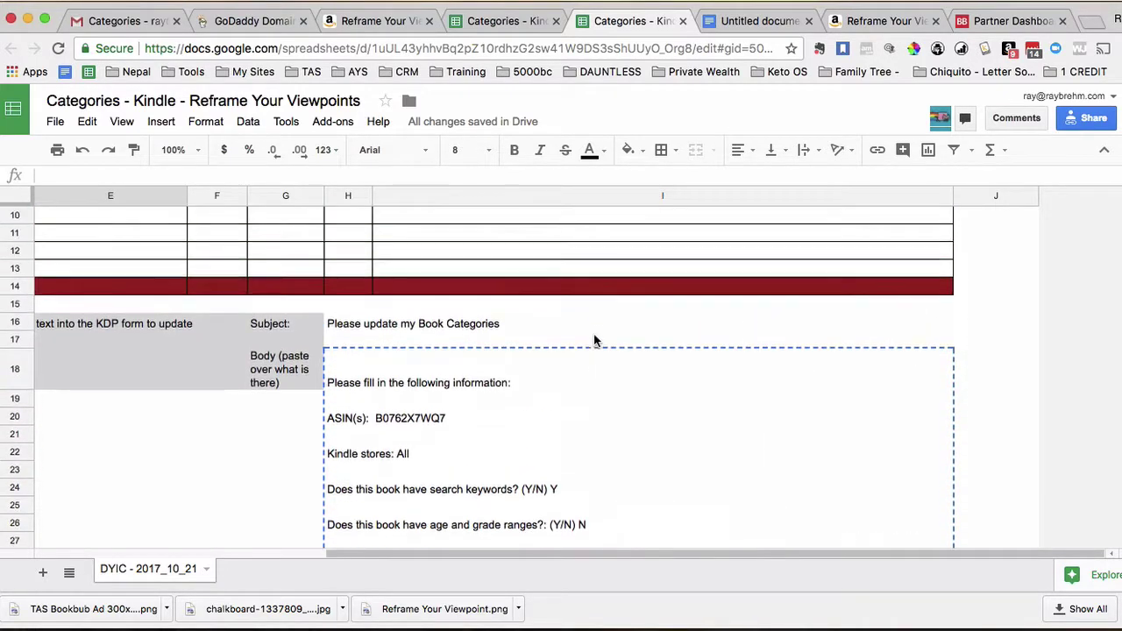
pyautogui.scroll(5, 593, 340)
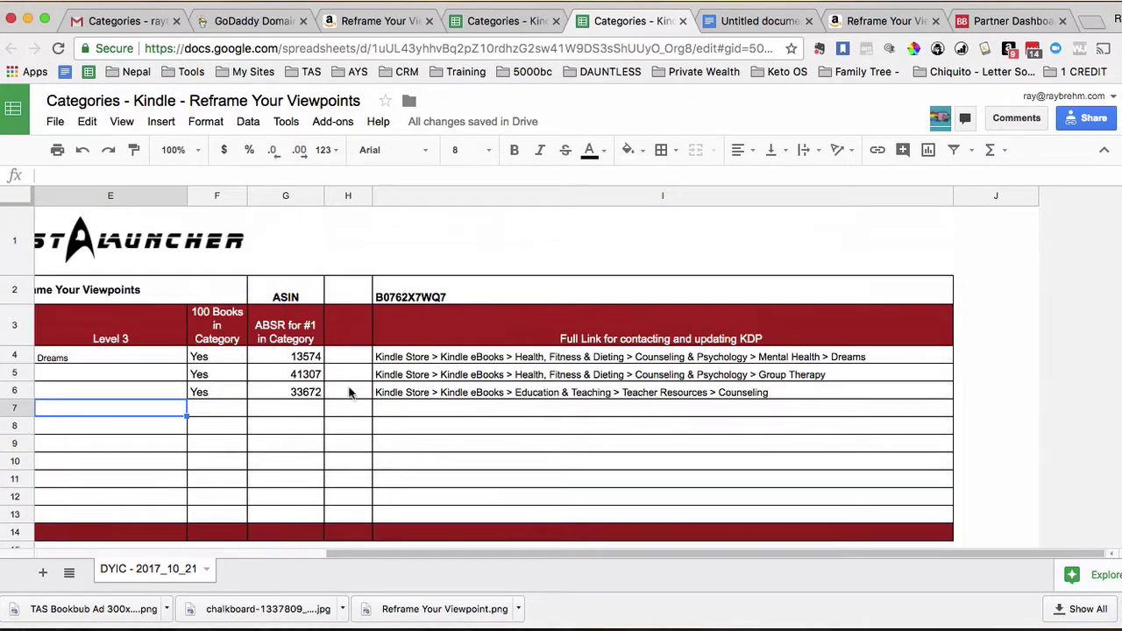
# Copy the prepared KDP message body from "Please fill in the following information:" through the third category path to be removed.
pyautogui.scroll(-5, 533, 419)
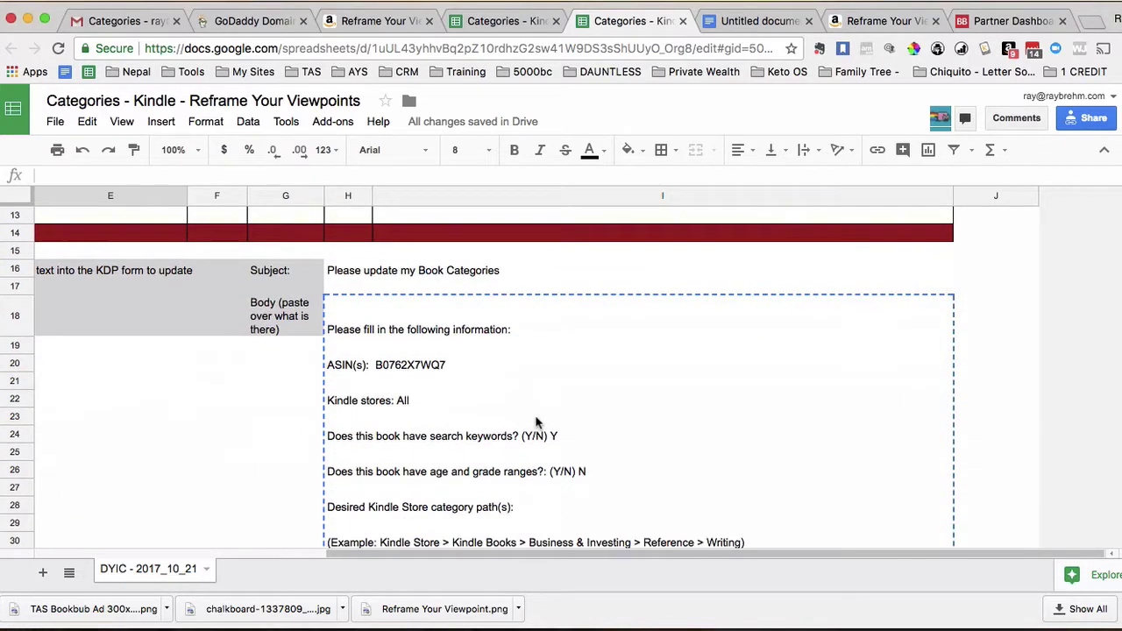
pyautogui.click(331, 331)
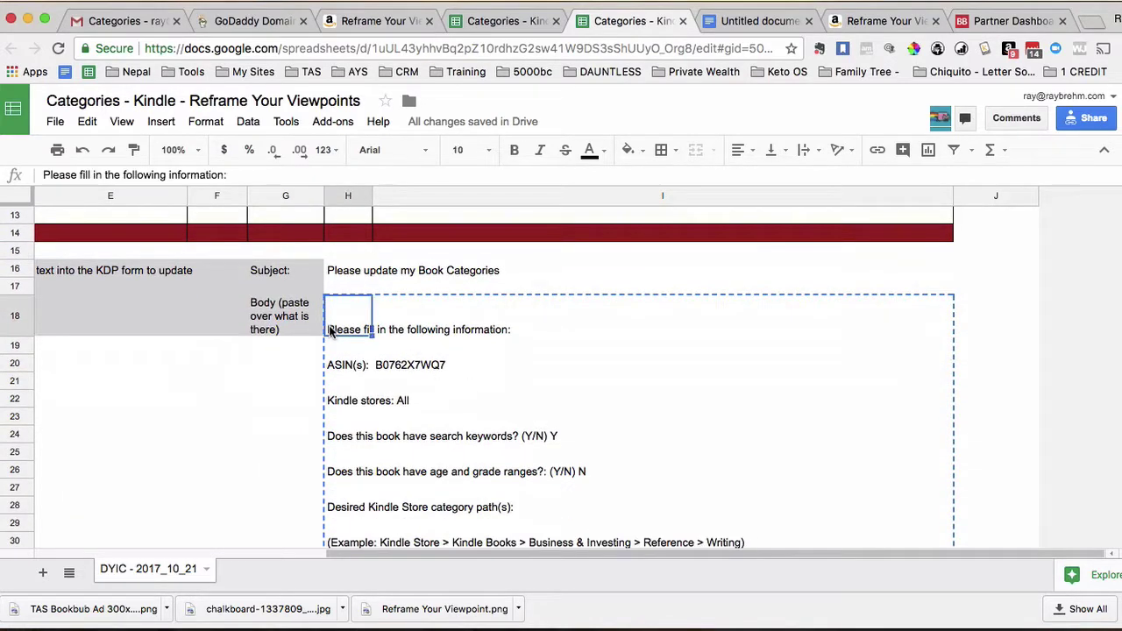
pyautogui.moveTo(331, 331); pyautogui.dragTo(491, 468)
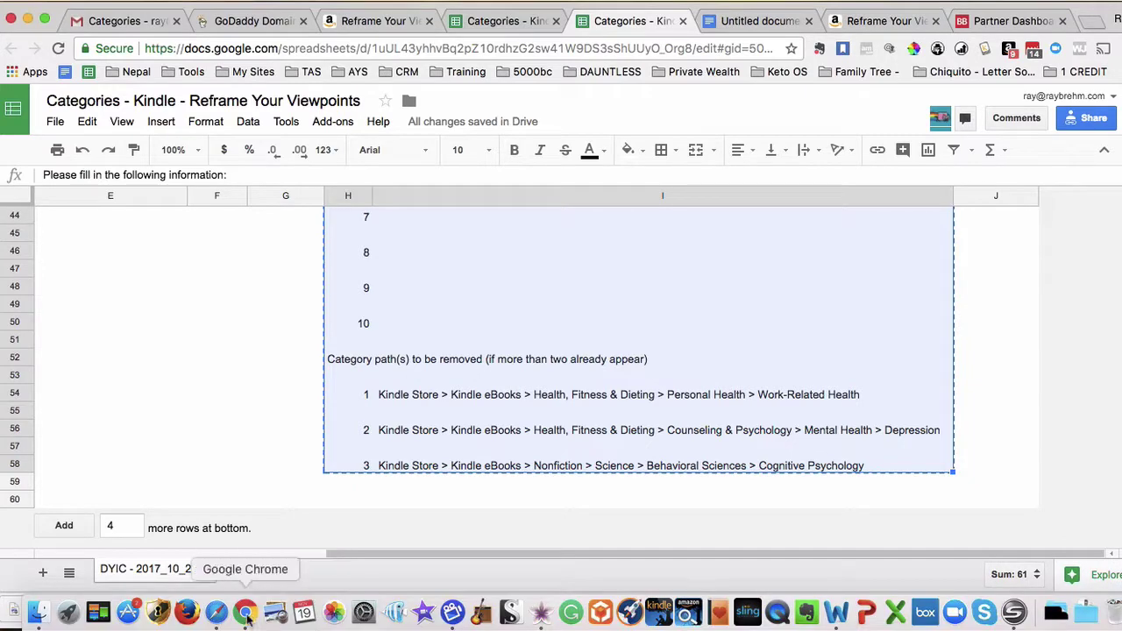
# Switch to the KDP contact form in Safari and replace the entire message template with the copied spreadsheet text.
pyautogui.click(215, 613)
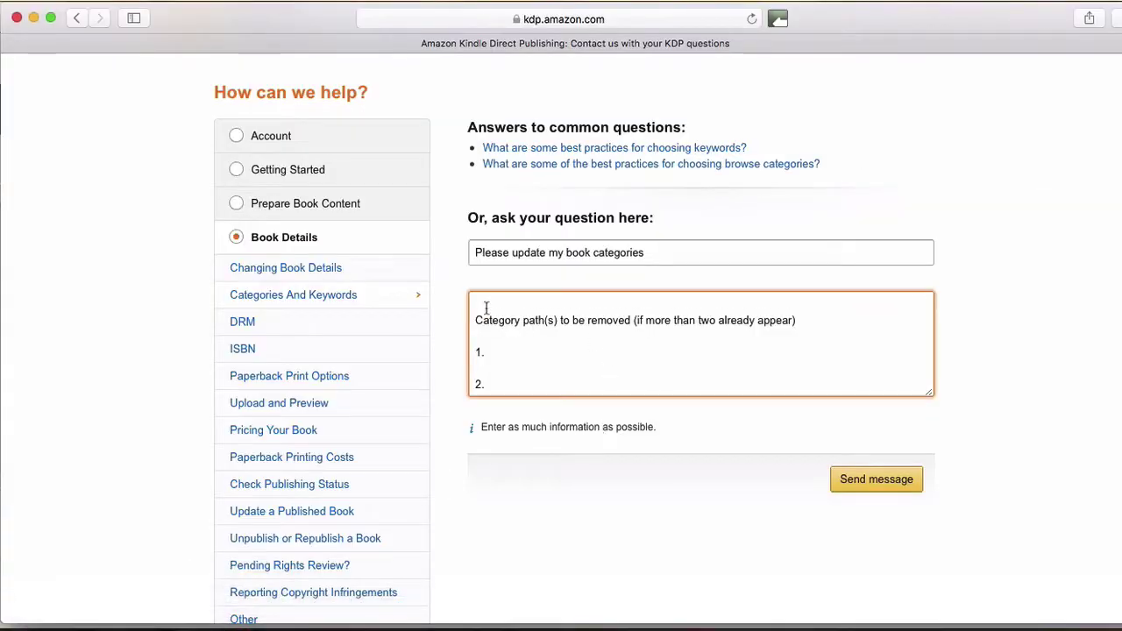
pyautogui.scroll(5, 486, 307)
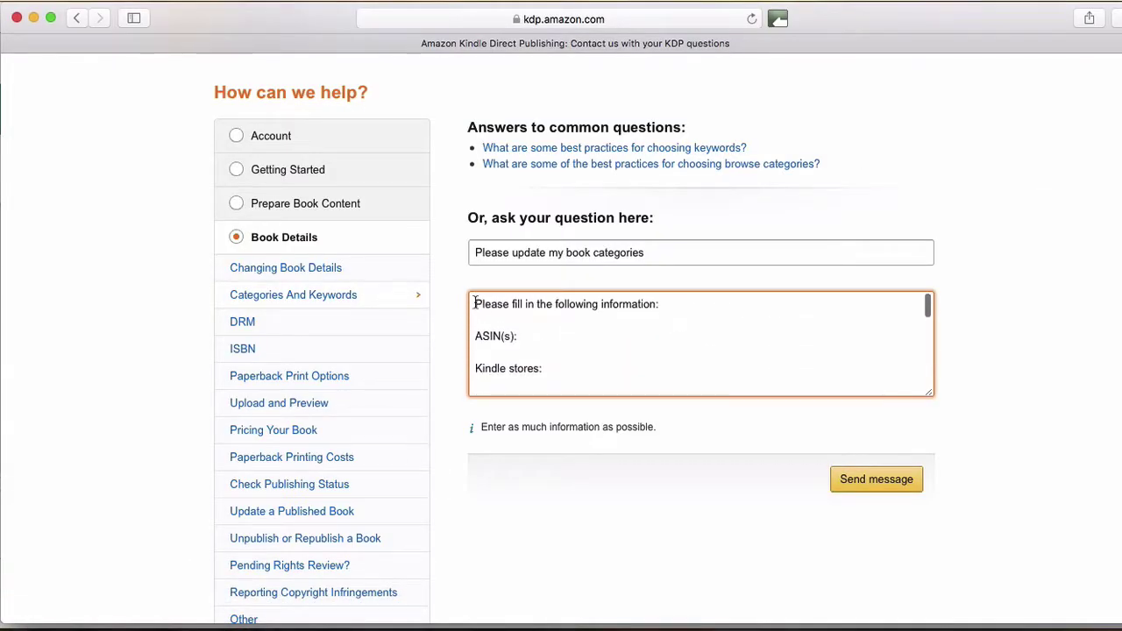
pyautogui.moveTo(474, 303); pyautogui.dragTo(497, 421)
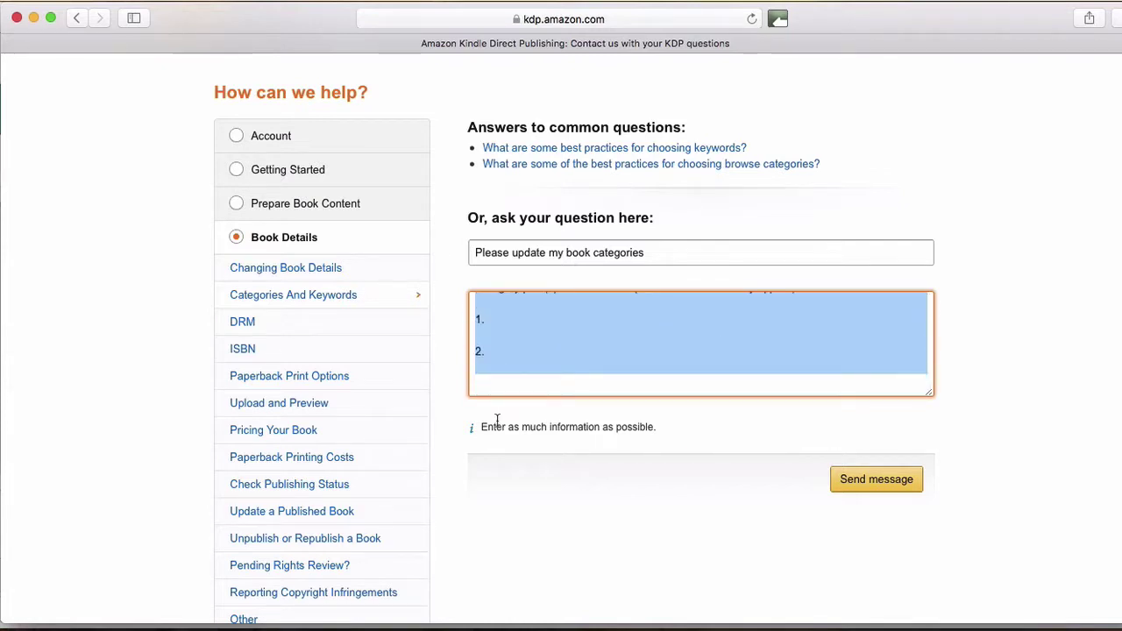
pyautogui.press('super+v')
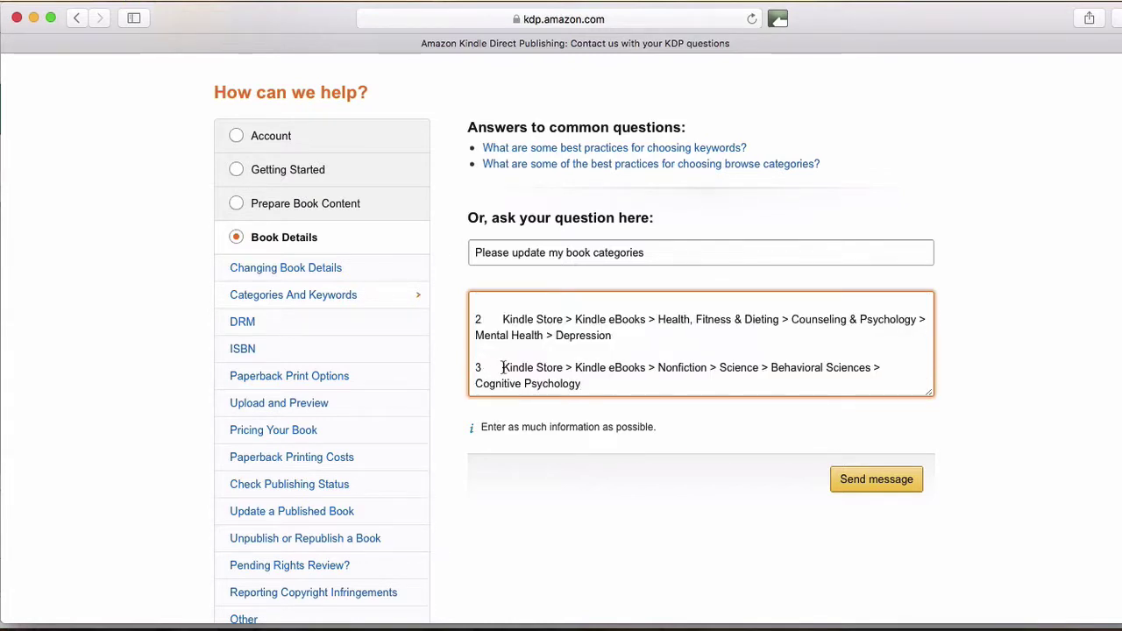
# Delete the unused numbered lines 4 through 10 from the desired Kindle Store category paths in the message.
pyautogui.scroll(5, 502, 367)
pyautogui.scroll(-5, 502, 367)
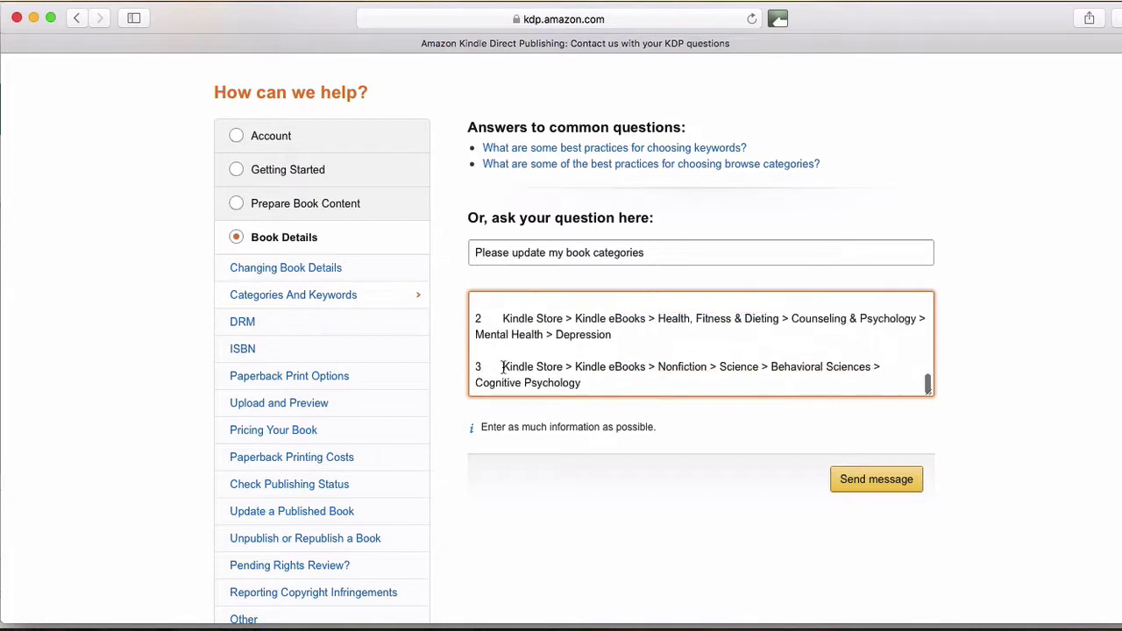
pyautogui.scroll(4, 502, 367)
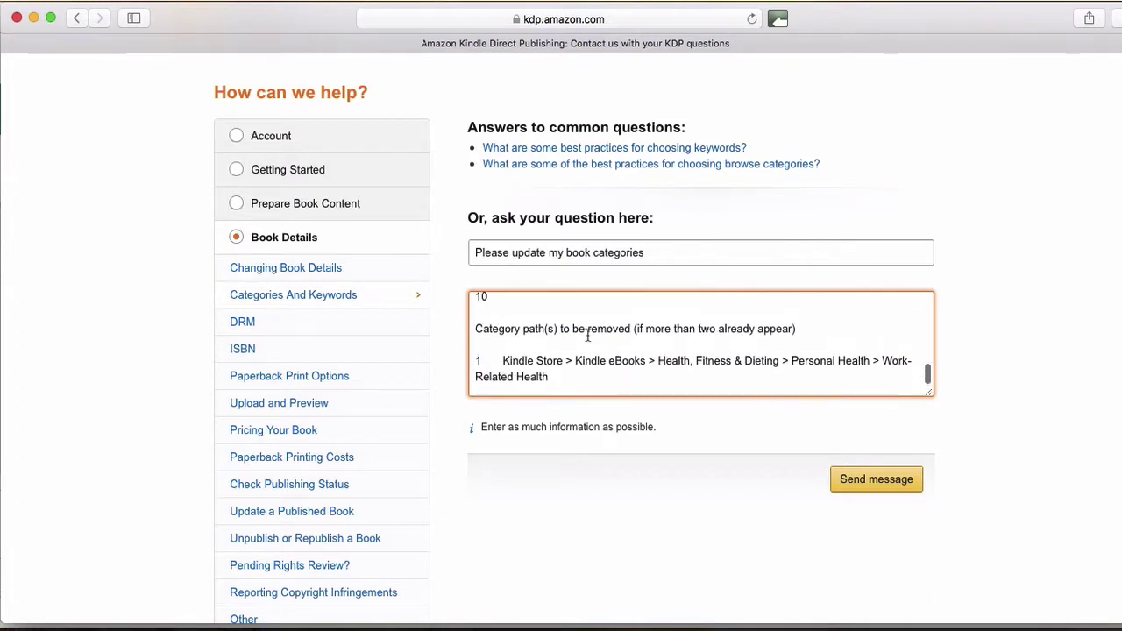
pyautogui.scroll(8, 587, 335)
pyautogui.scroll(-2, 588, 335)
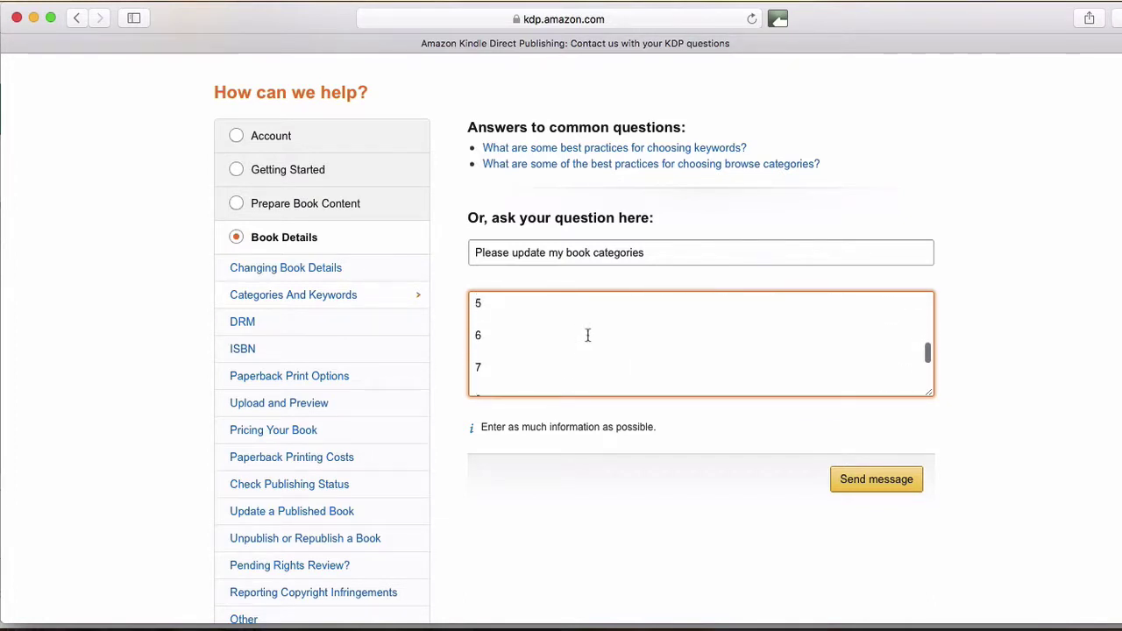
pyautogui.scroll(-3, 587, 335)
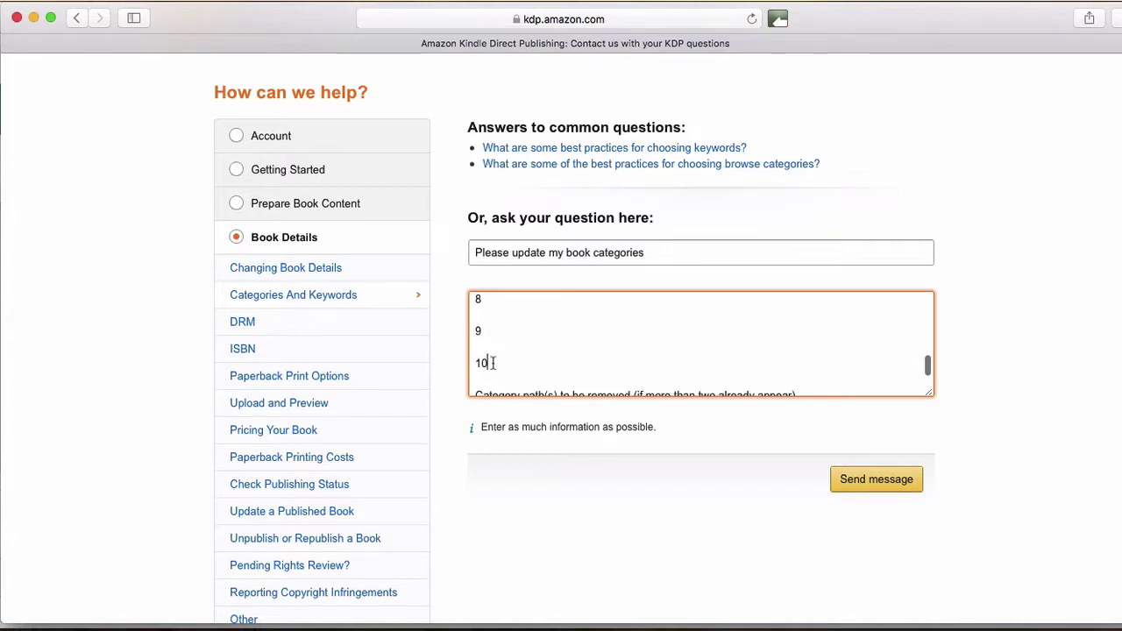
pyautogui.moveTo(493, 363); pyautogui.dragTo(469, 325)
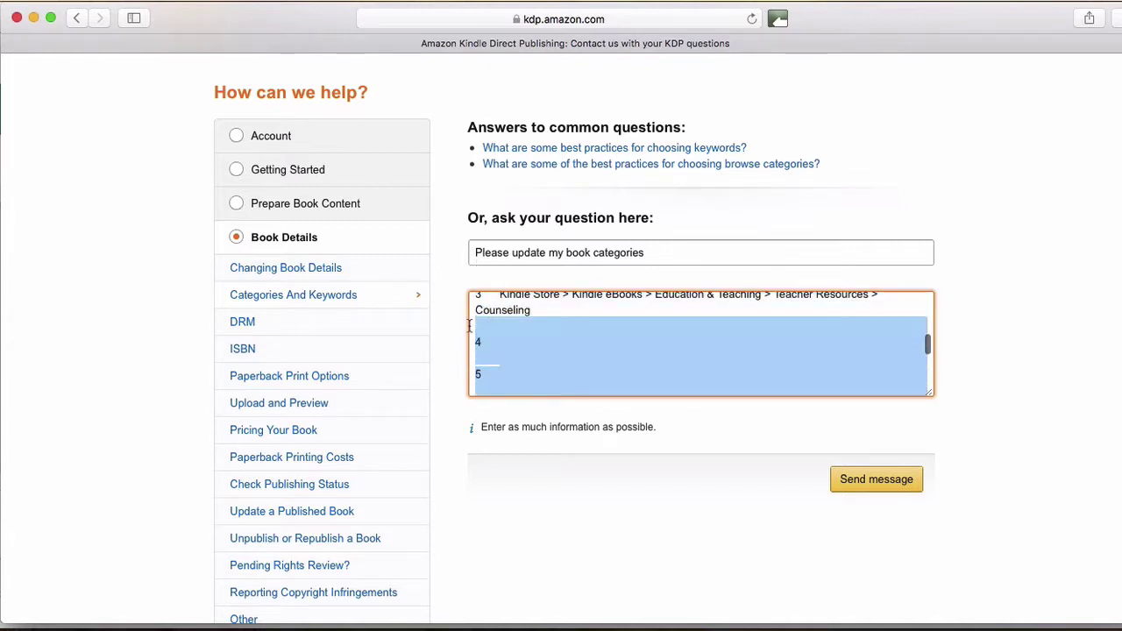
pyautogui.press('BackSpace')
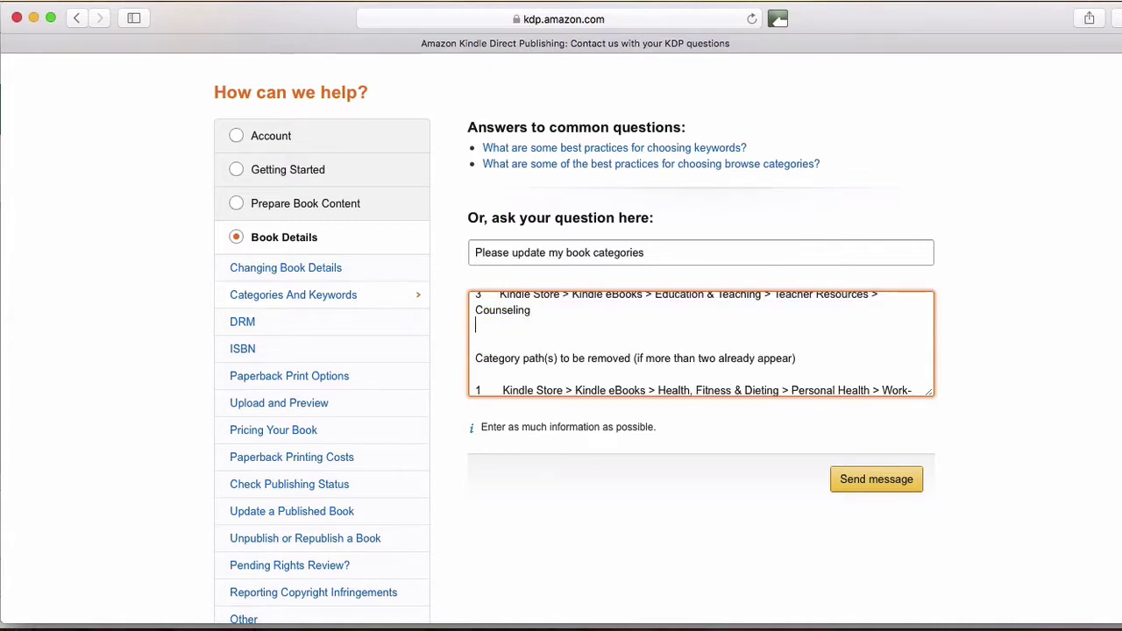
# Review the message from the ASIN to the last category path to be removed, and send it to KDP support.
pyautogui.scroll(15, 480, 355)
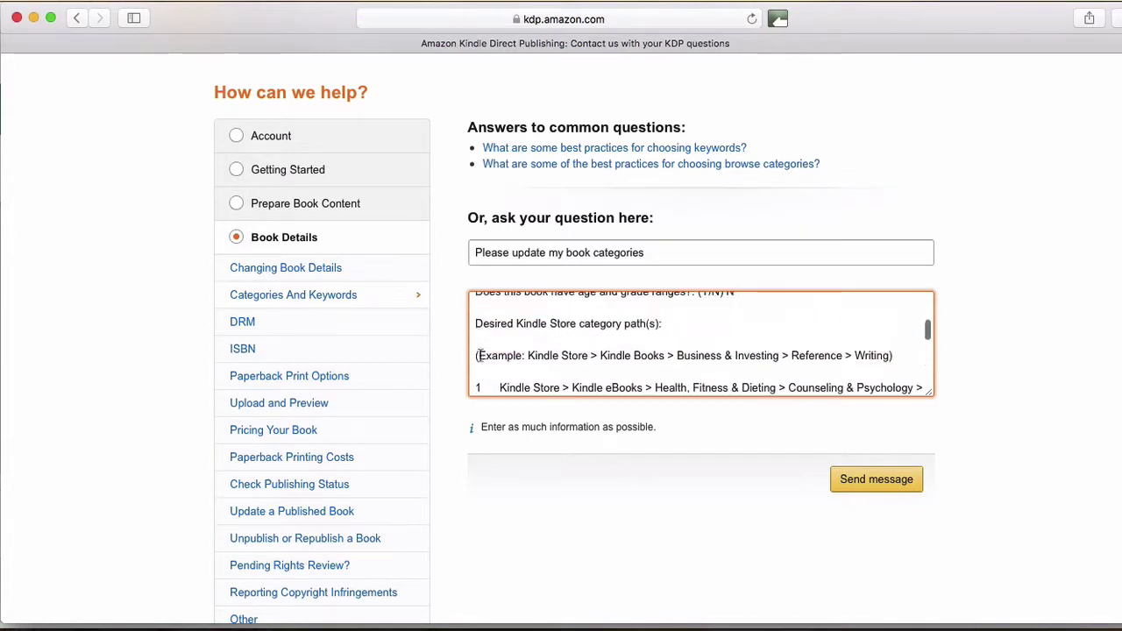
pyautogui.scroll(-1, 480, 355)
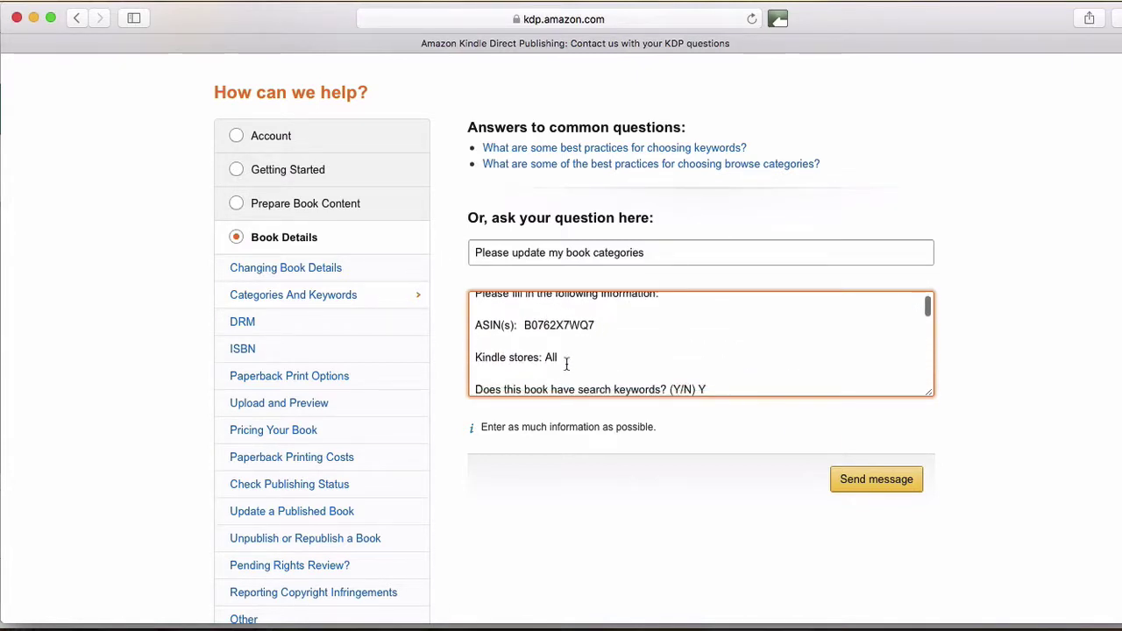
pyautogui.scroll(-2, 566, 366)
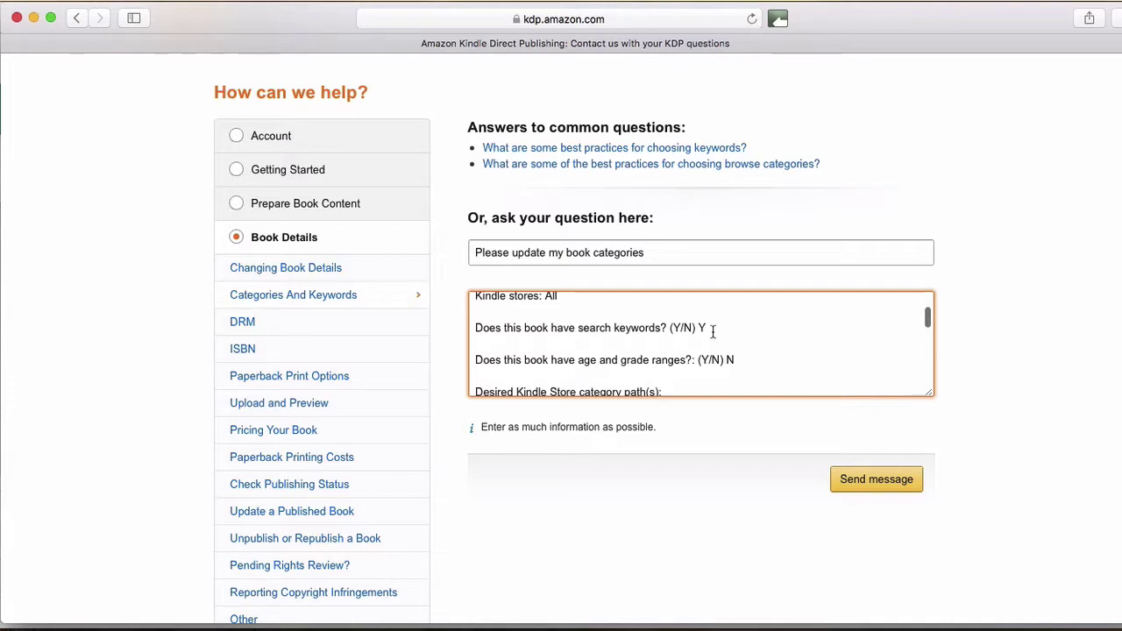
pyautogui.scroll(-3, 764, 368)
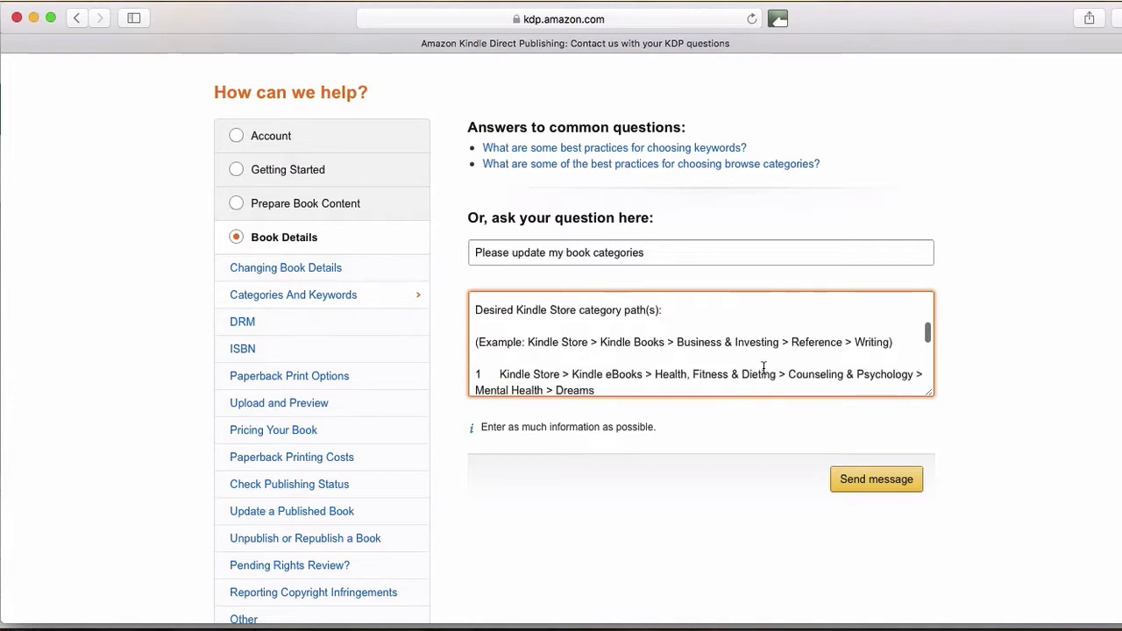
pyautogui.scroll(-3, 553, 362)
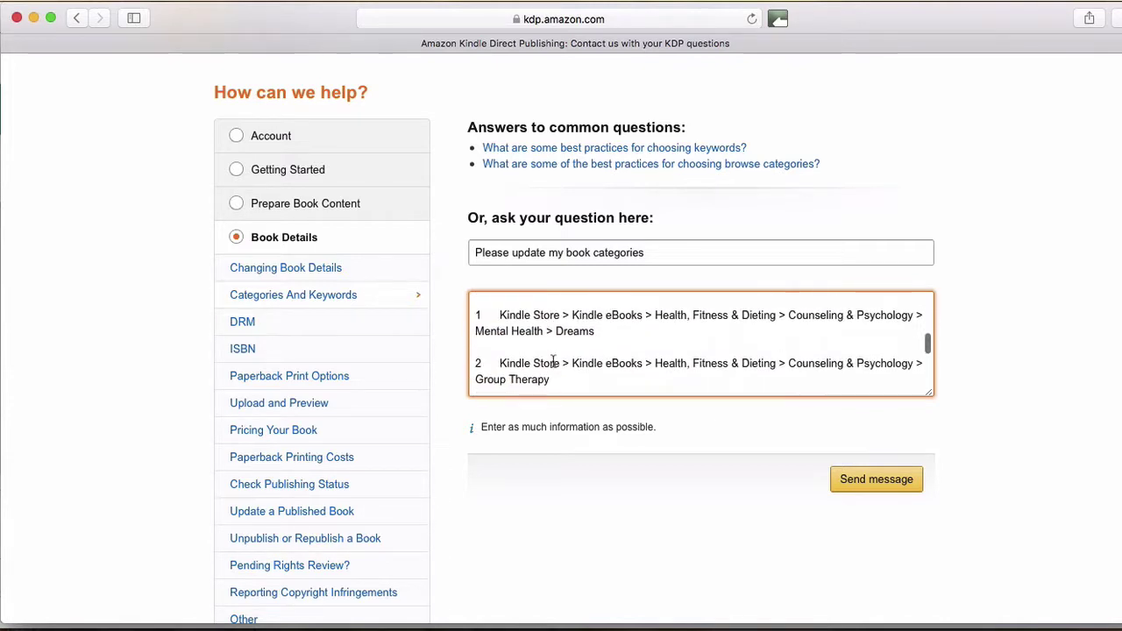
pyautogui.scroll(-4, 557, 362)
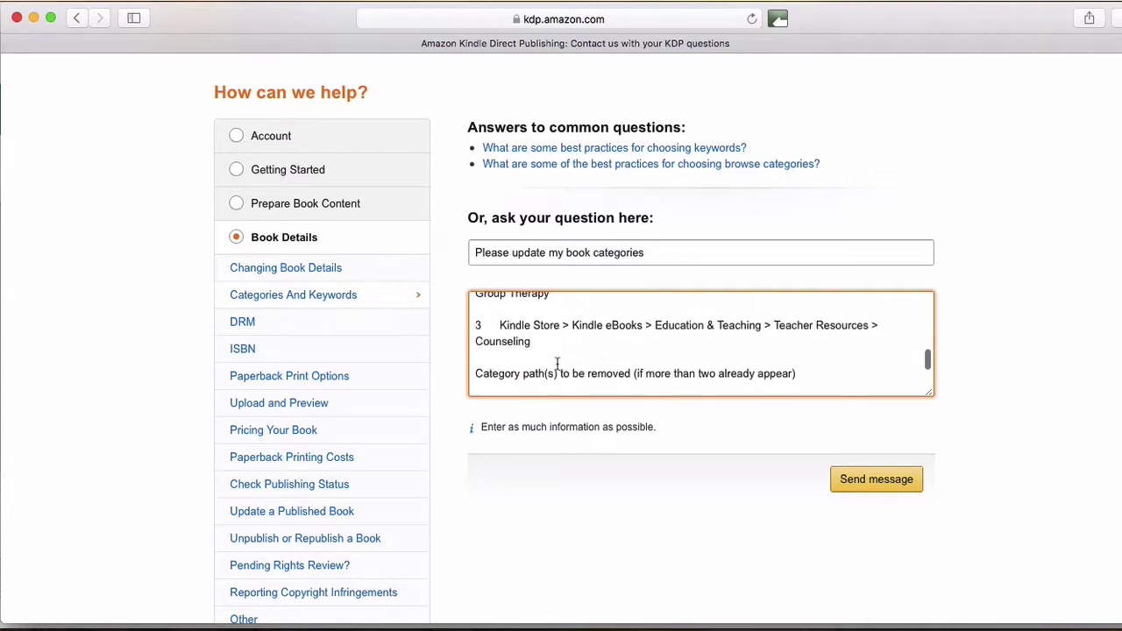
pyautogui.scroll(-6, 557, 363)
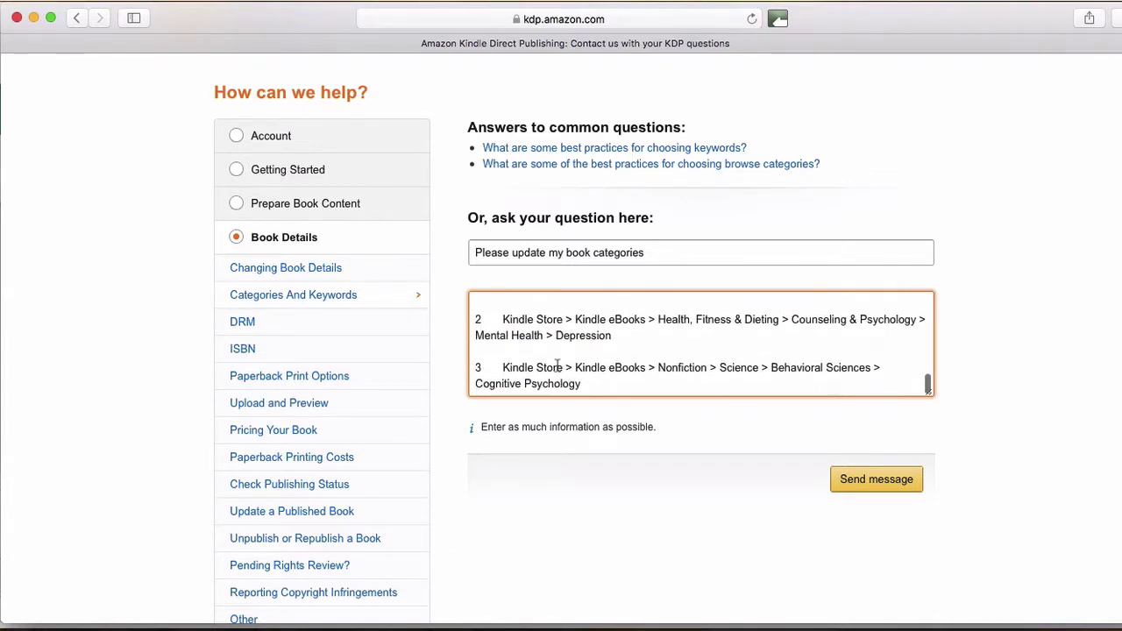
pyautogui.click(865, 482)
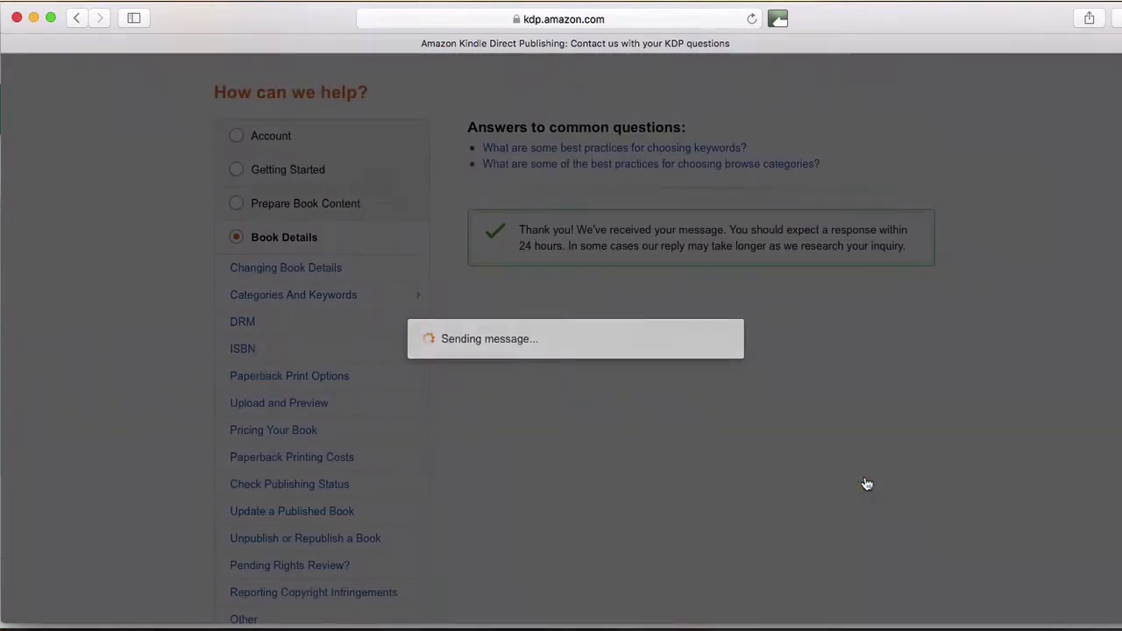